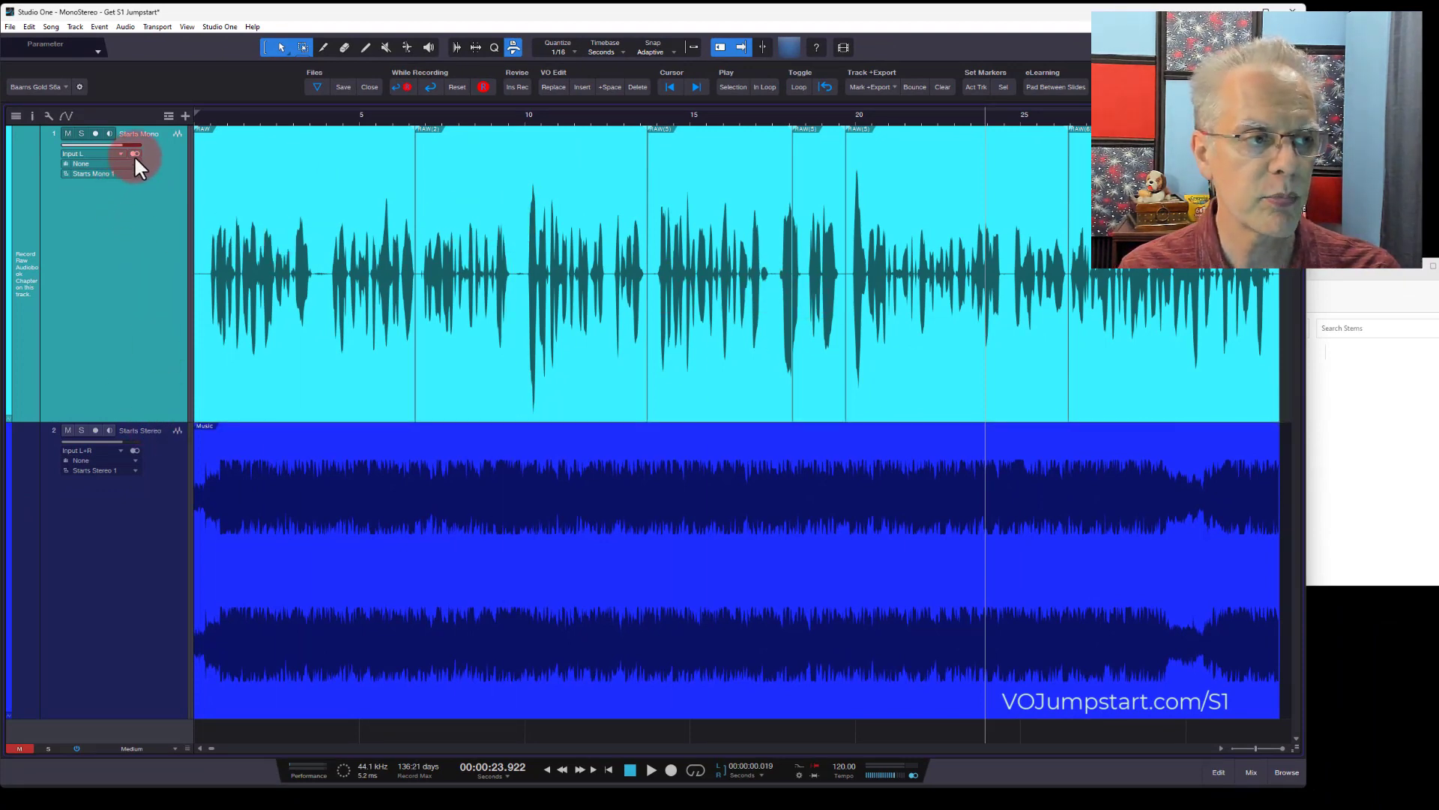
Export Starts Mono and Starts Stereo as 'Mono Stereo' stems, keeping Preserve mono tracks on.
{"action": "left_click", "coordinate": [137, 452]}
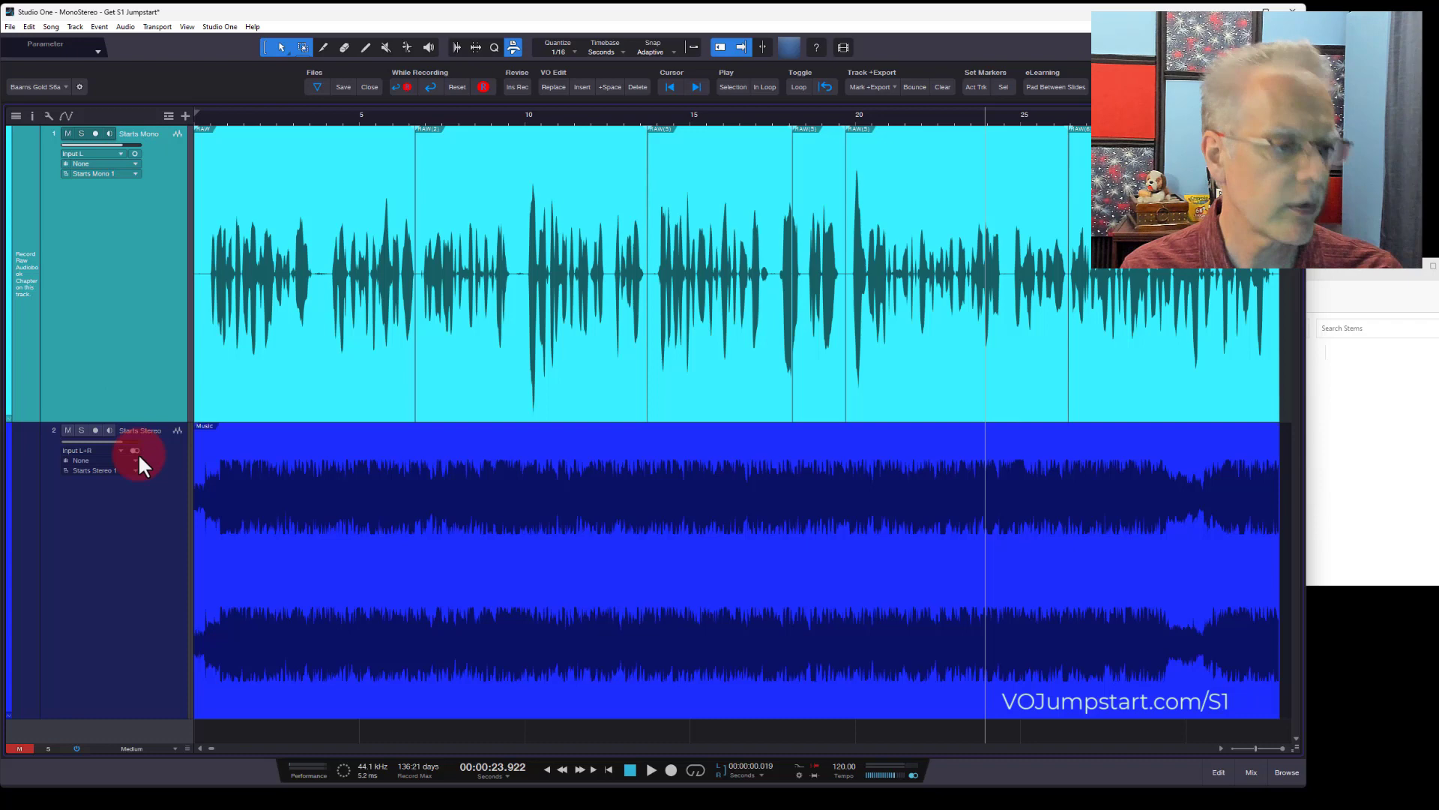
{"action": "left_click", "coordinate": [865, 87]}
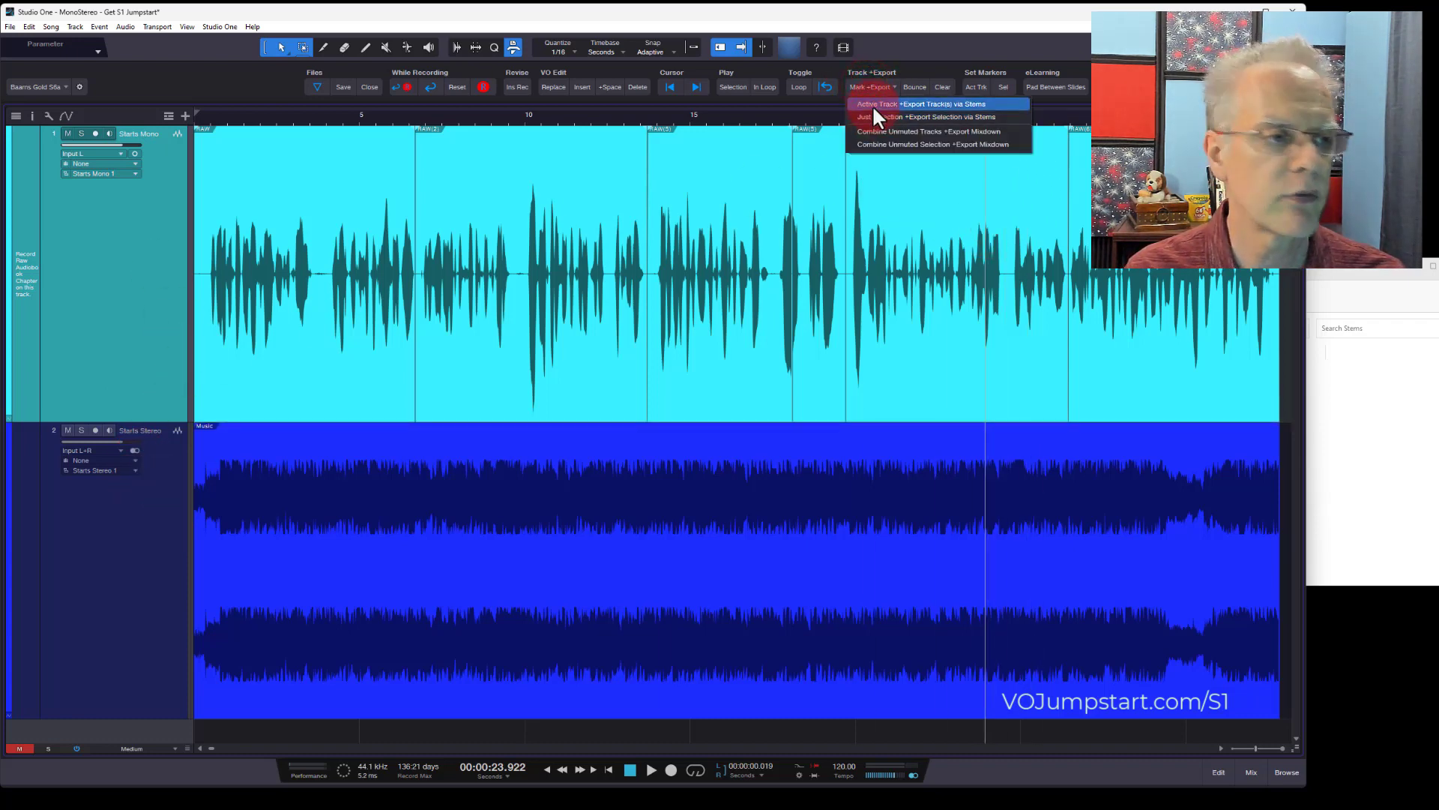
{"action": "left_click", "coordinate": [871, 105]}
{"action": "left_click", "coordinate": [308, 256]}
{"action": "left_click", "coordinate": [362, 208]}
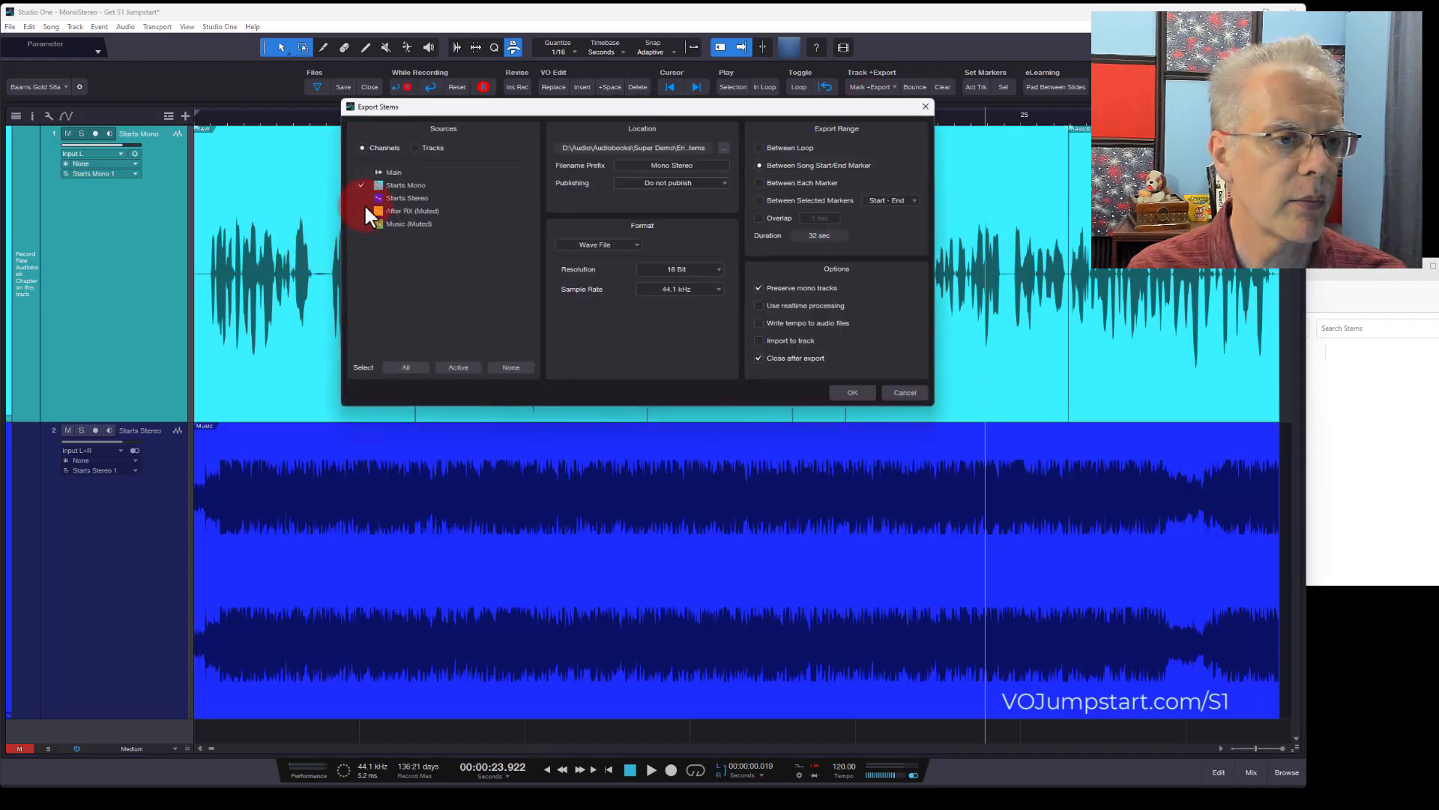
{"action": "left_click", "coordinate": [362, 198]}
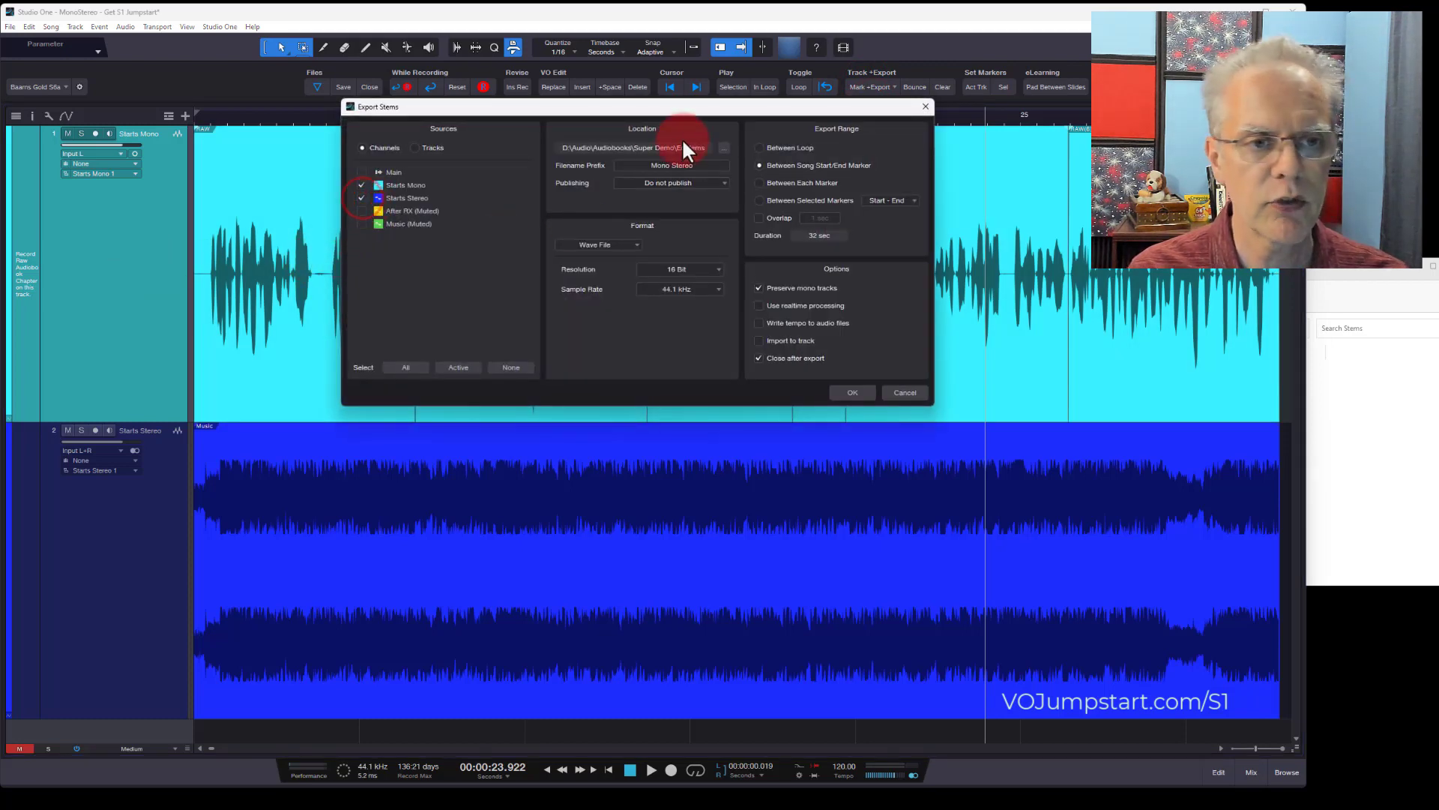
{"action": "left_click", "coordinate": [852, 393]}
{"action": "left_click", "coordinate": [134, 151]}
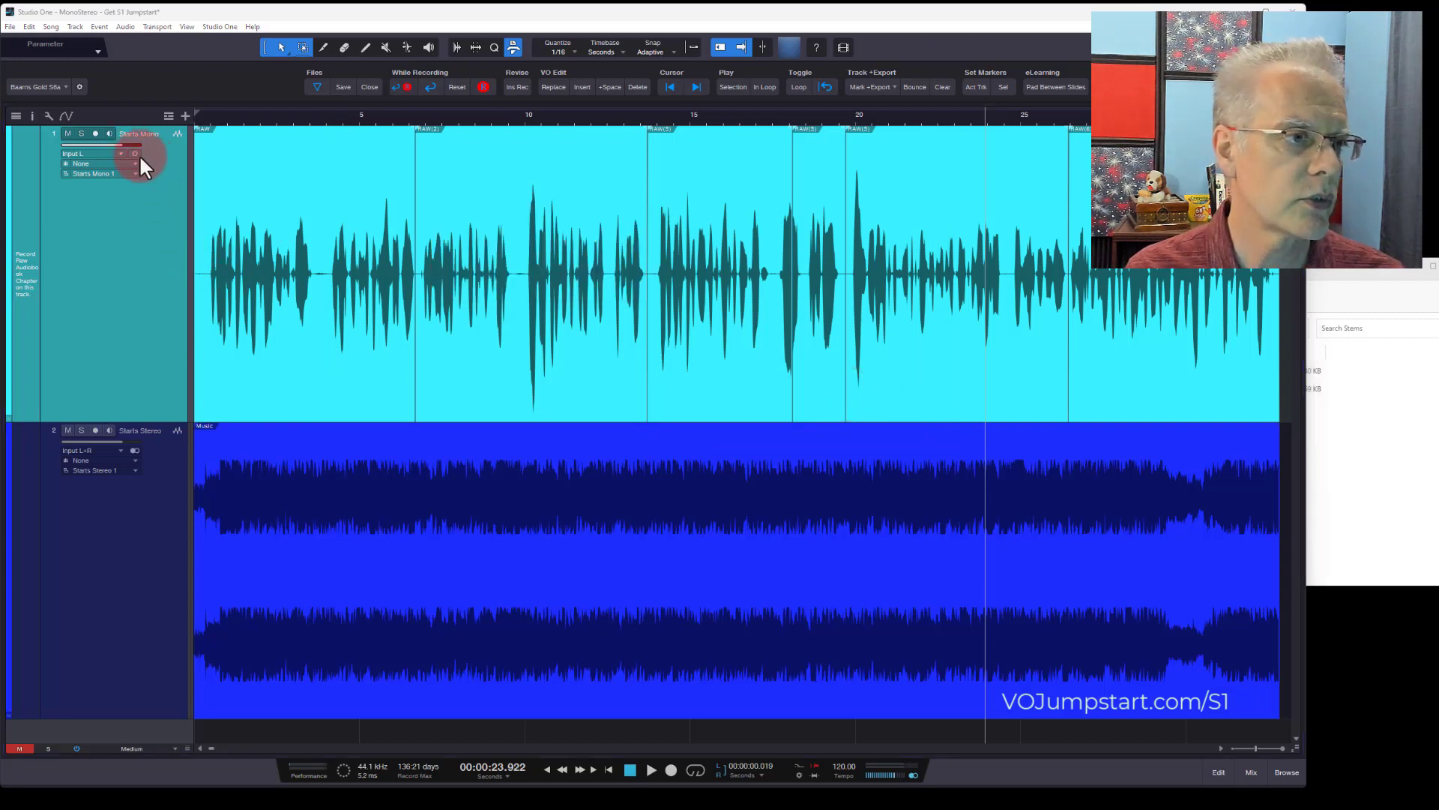
Import the exported Starts Mono and Starts Stereo stem files as new tracks.
{"action": "left_click", "coordinate": [1014, 390]}
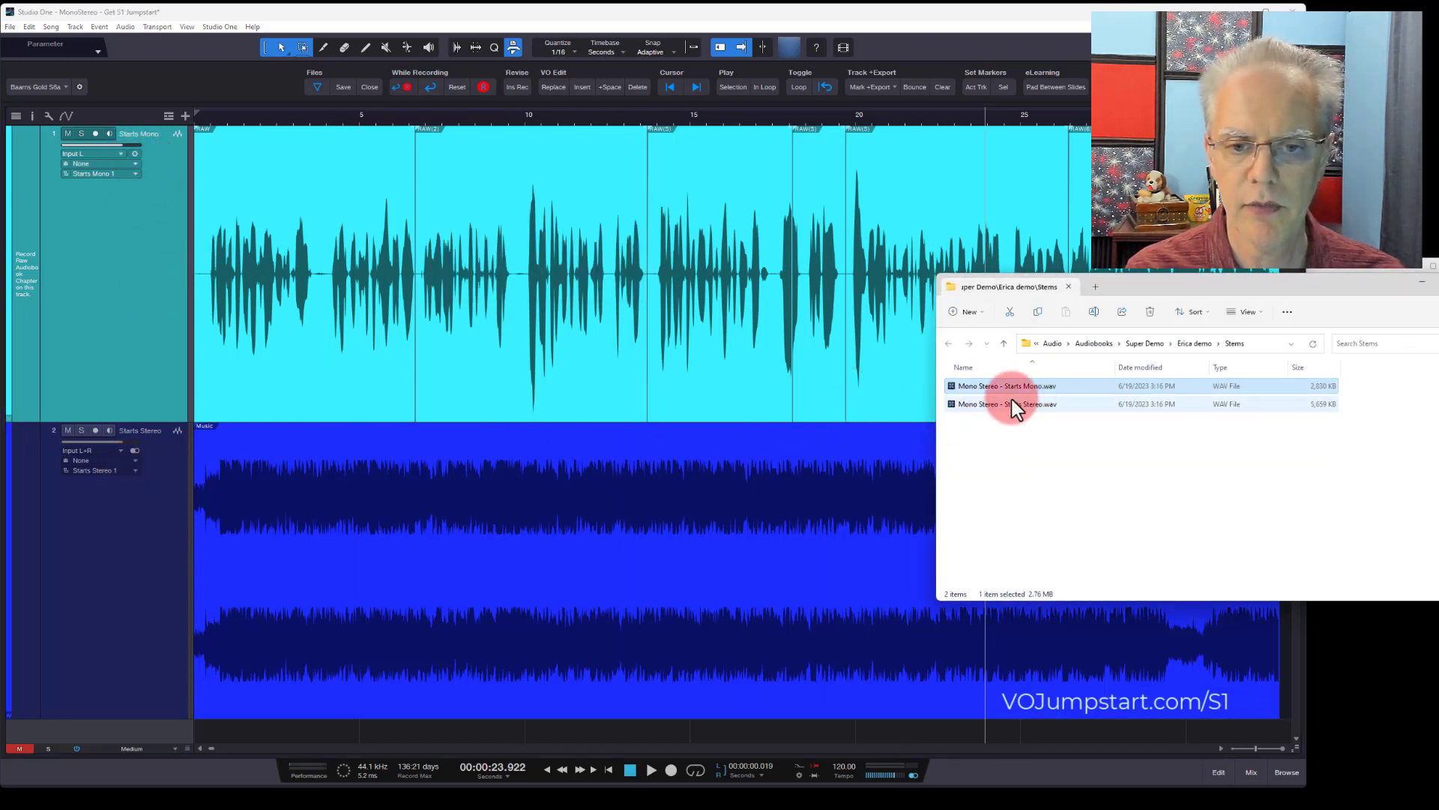
{"action": "left_click", "coordinate": [1009, 402], "text": "shift"}
{"action": "left_click_drag", "start_coordinate": [1001, 385], "coordinate": [211, 734]}
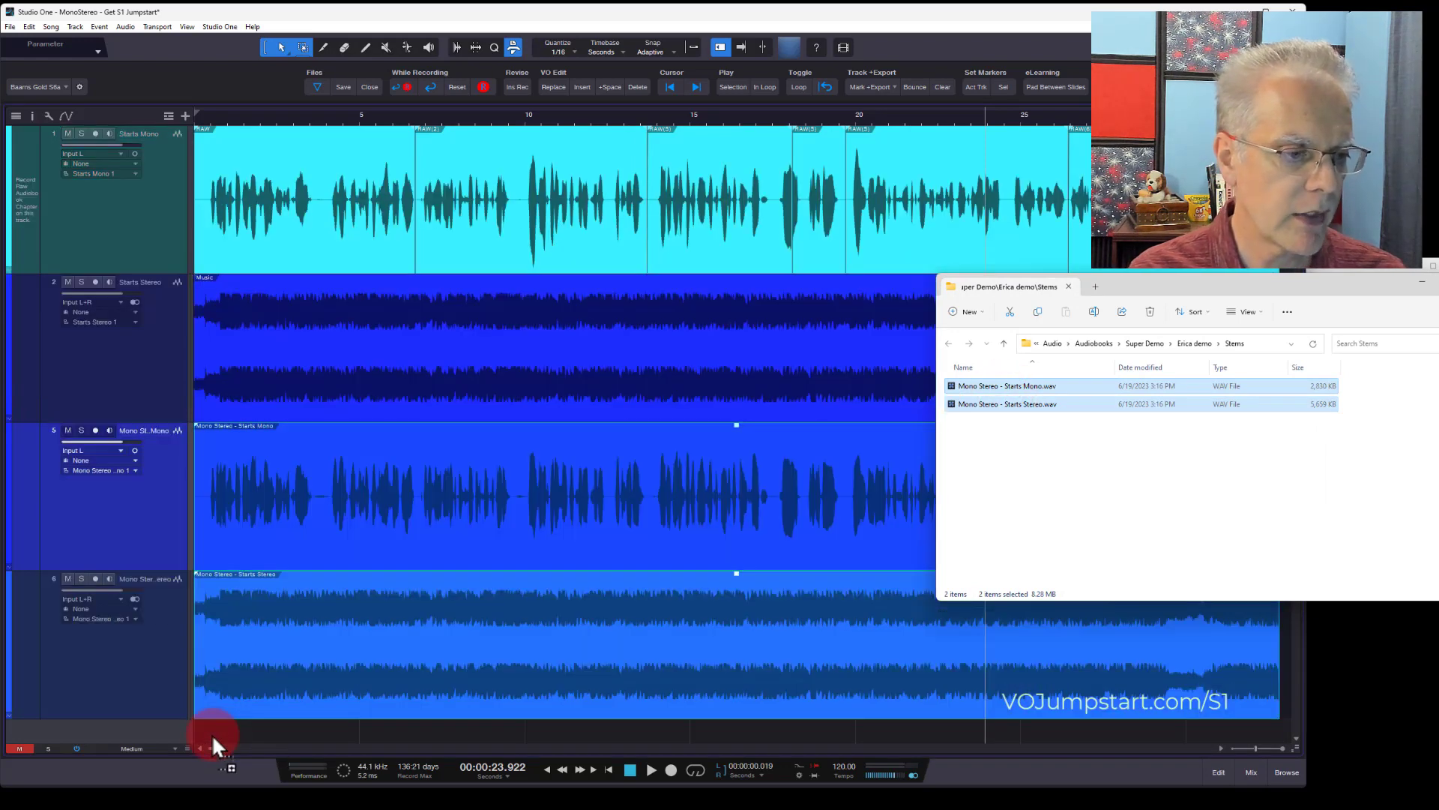
Colour the voice copy green, move it under the original voice, then undo it.
{"action": "left_click", "coordinate": [11, 480]}
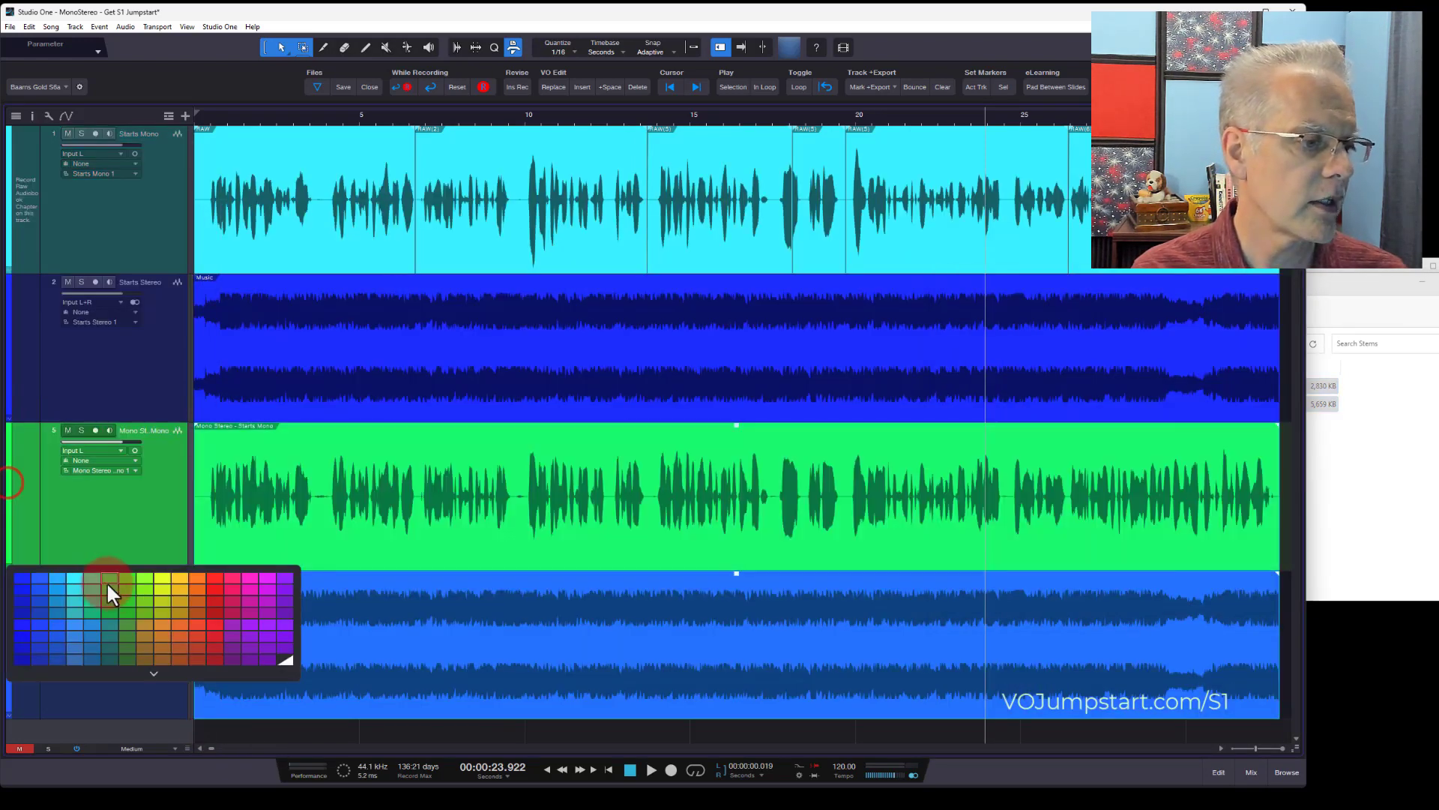
{"action": "left_click", "coordinate": [131, 575]}
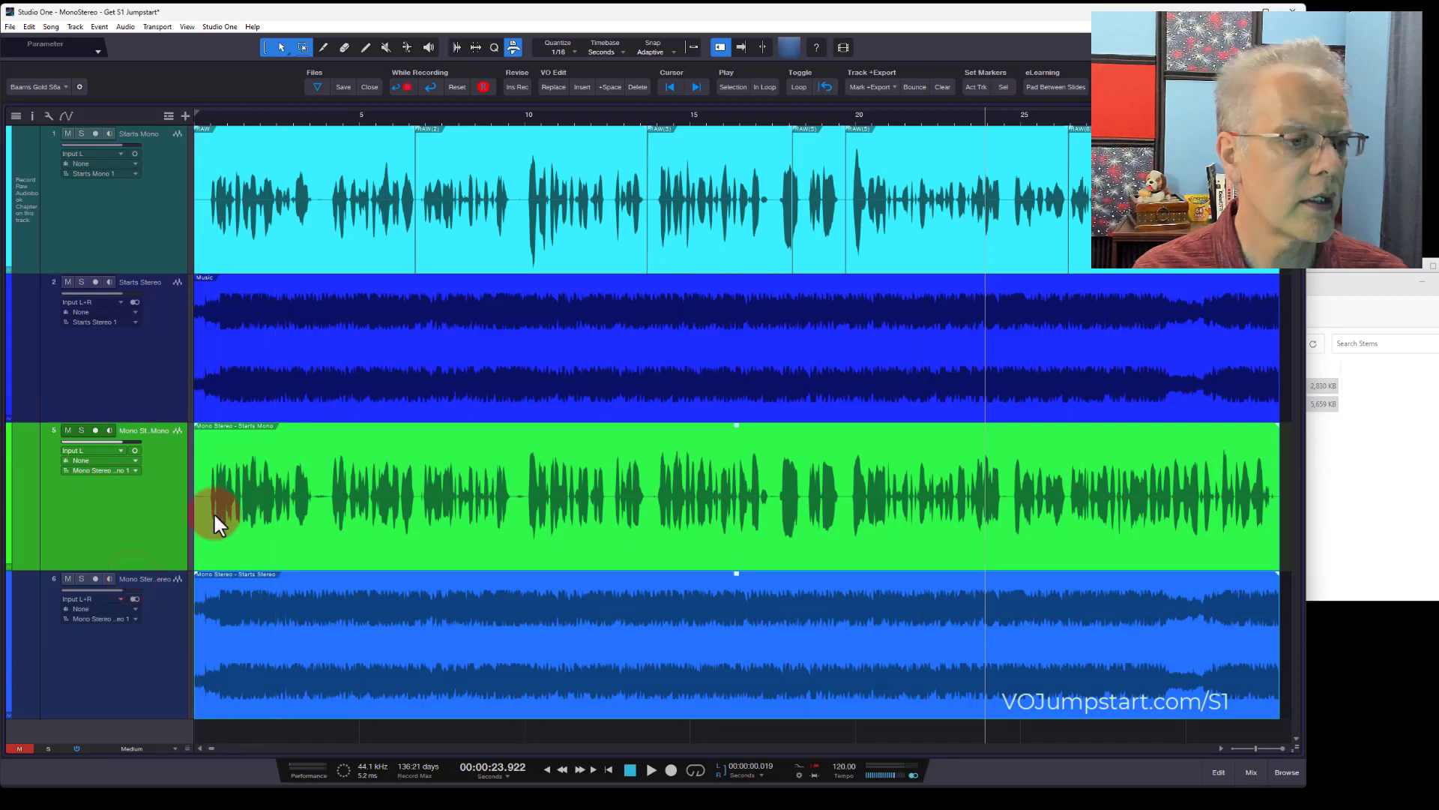
{"action": "left_click_drag", "start_coordinate": [170, 519], "coordinate": [163, 300]}
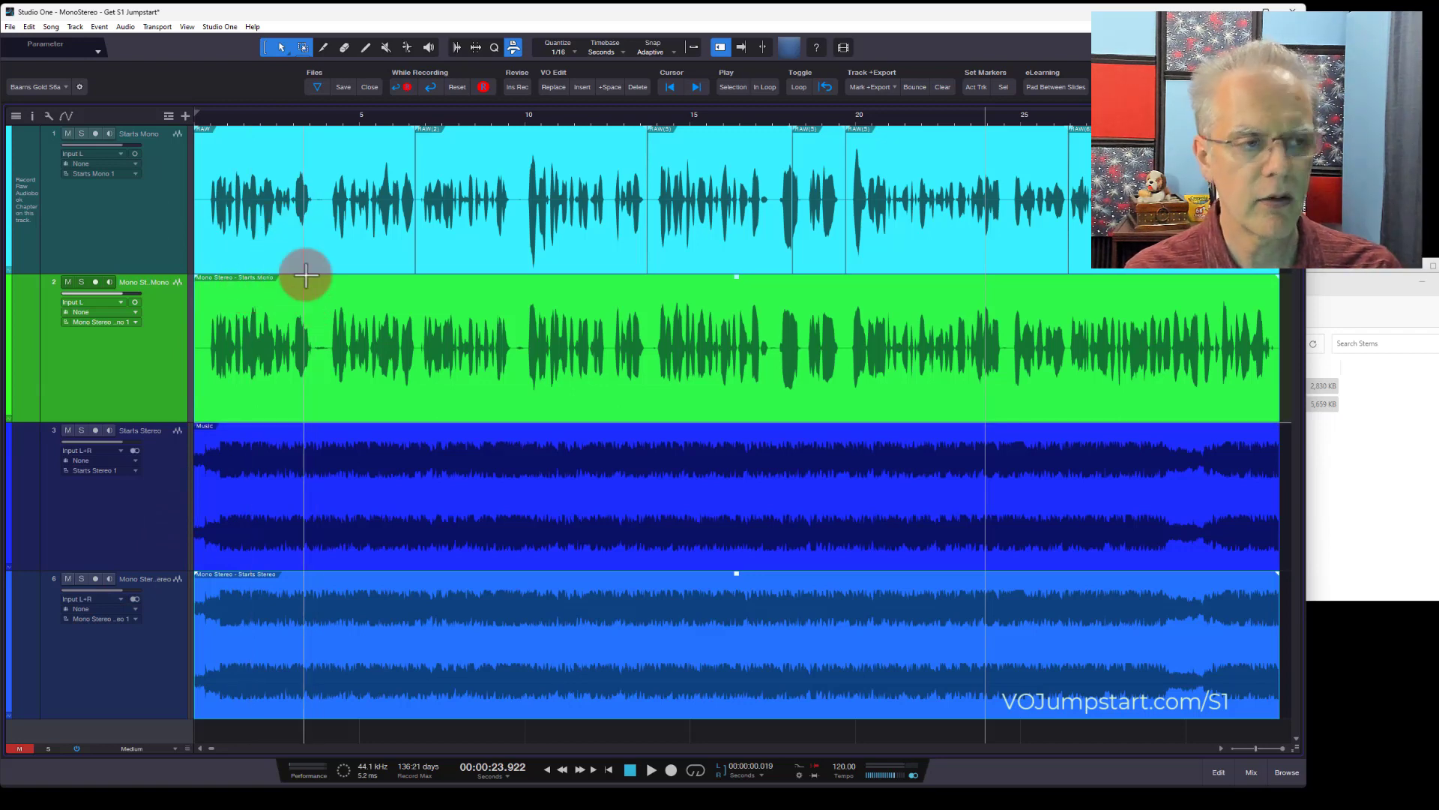
{"action": "left_click", "coordinate": [182, 395]}
Remove the imported stems and switch Starts Mono to stereo and Starts Stereo to mono.
{"action": "key", "text": "ctrl+z"}
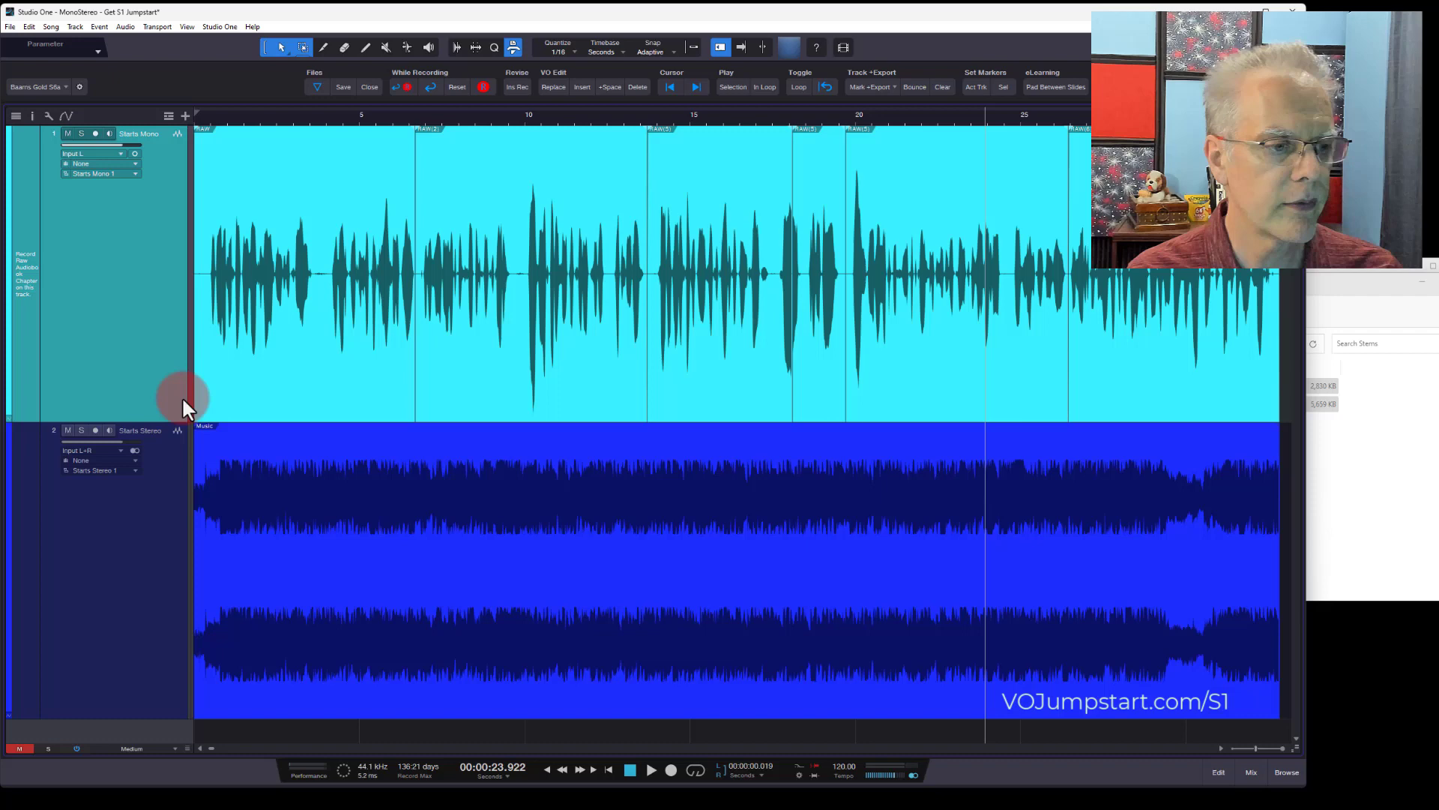
{"action": "left_click", "coordinate": [135, 153]}
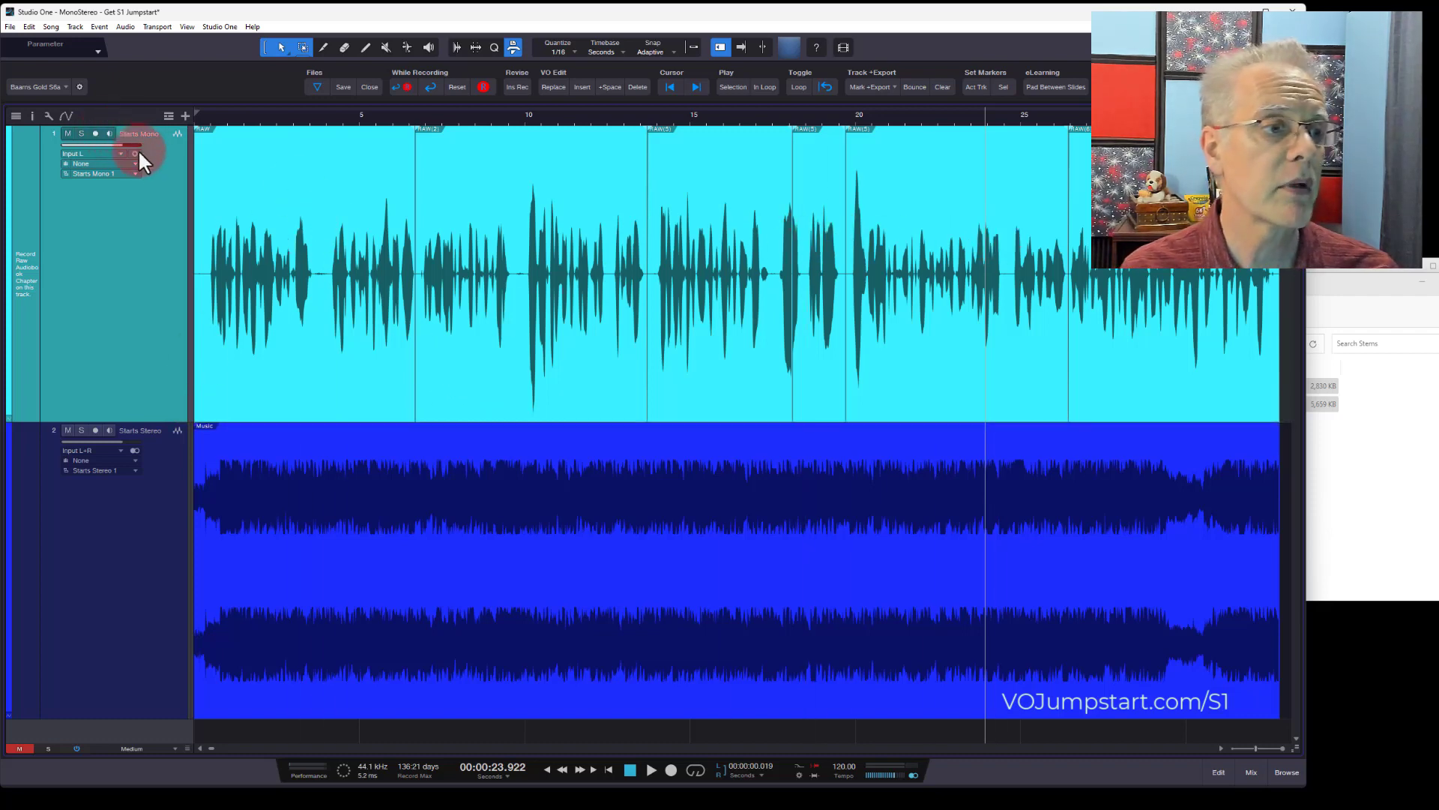
{"action": "left_click", "coordinate": [135, 450]}
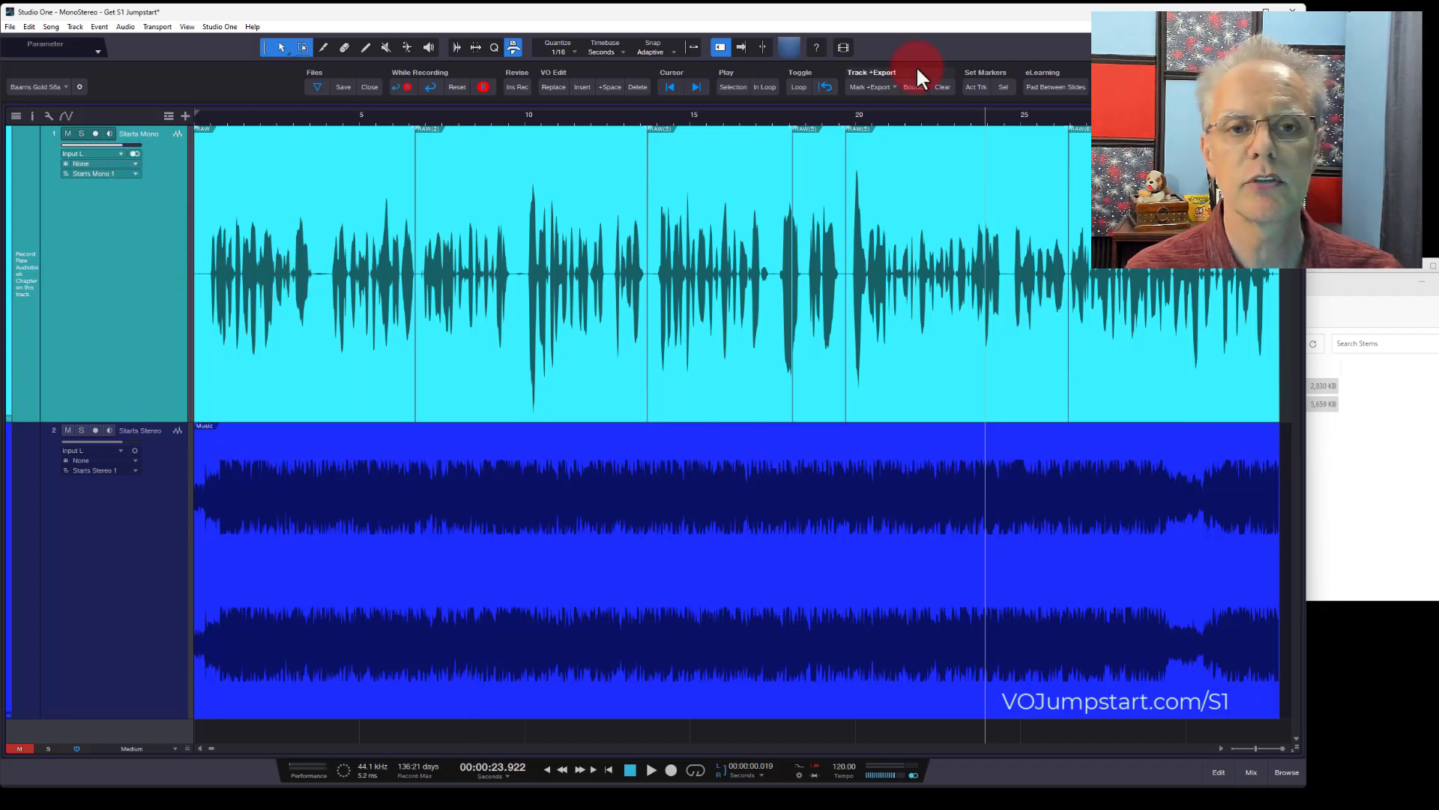
Export the active tracks again as stems, producing Starts Mono(2) and Starts Stereo(2).
{"action": "left_click", "coordinate": [864, 92]}
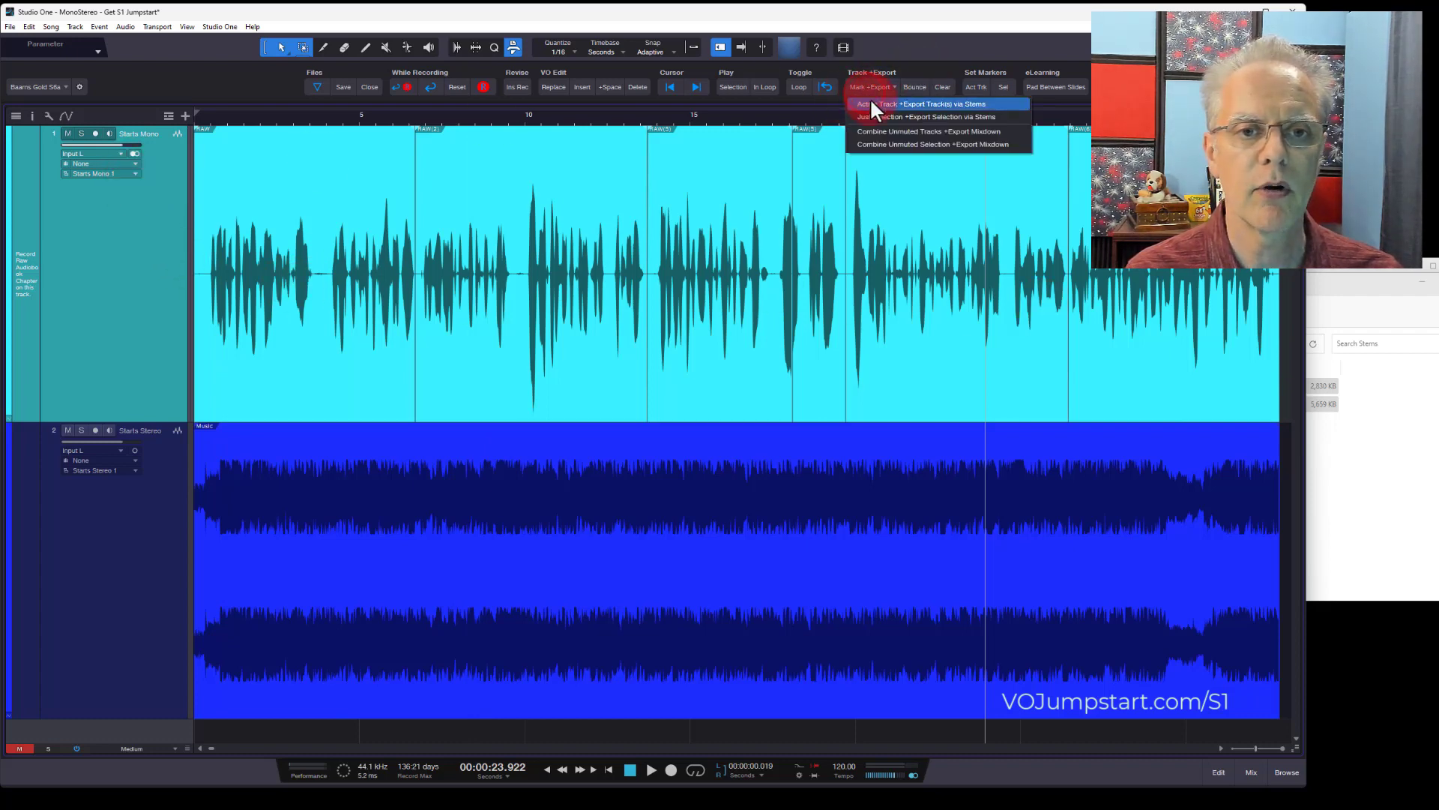
{"action": "left_click", "coordinate": [870, 98]}
{"action": "left_click", "coordinate": [838, 387]}
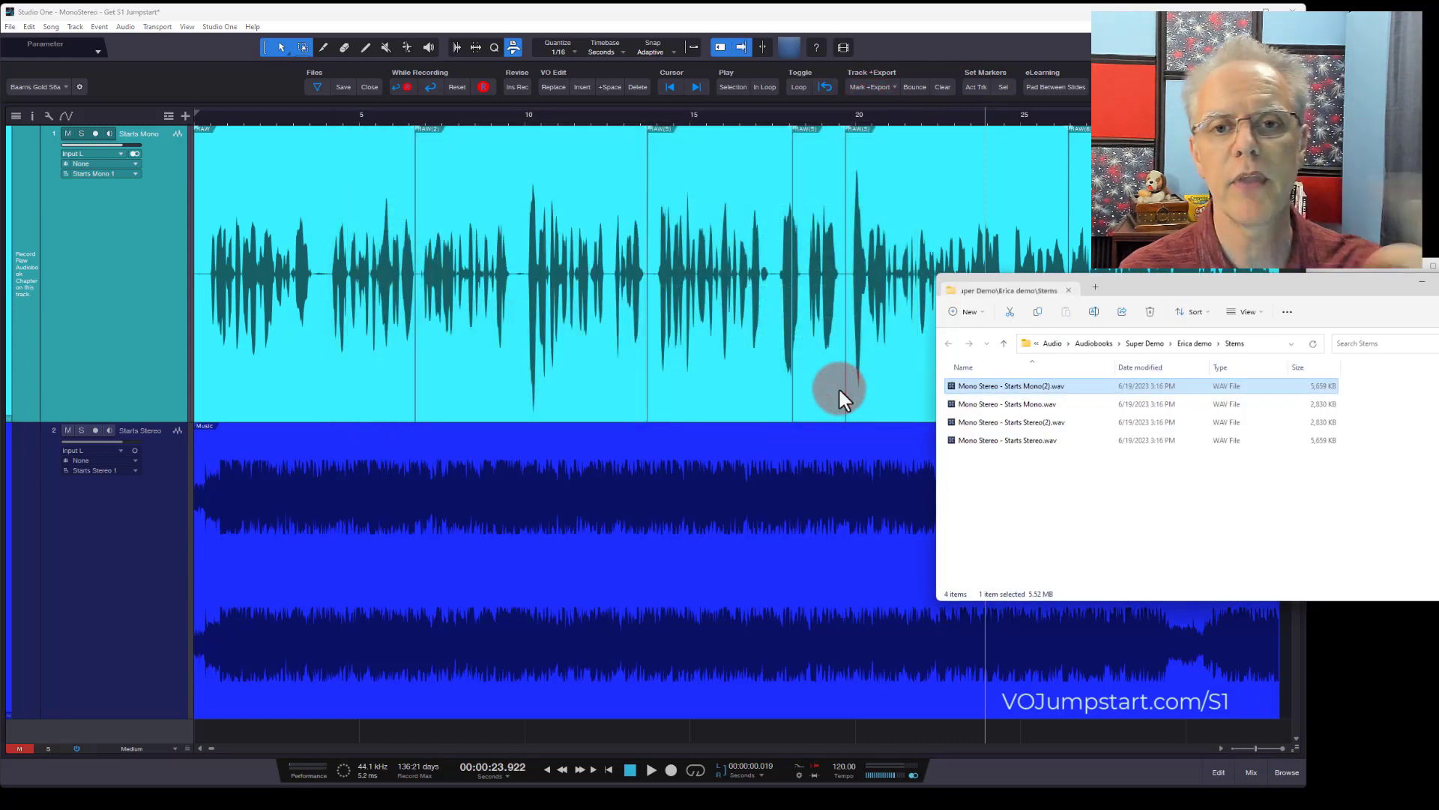
Import Starts Mono(2).wav and Starts Stereo(2).wav and colour the voice copy green.
{"action": "left_click", "coordinate": [1035, 425], "text": "ctrl"}
{"action": "left_click_drag", "start_coordinate": [1013, 386], "coordinate": [214, 734]}
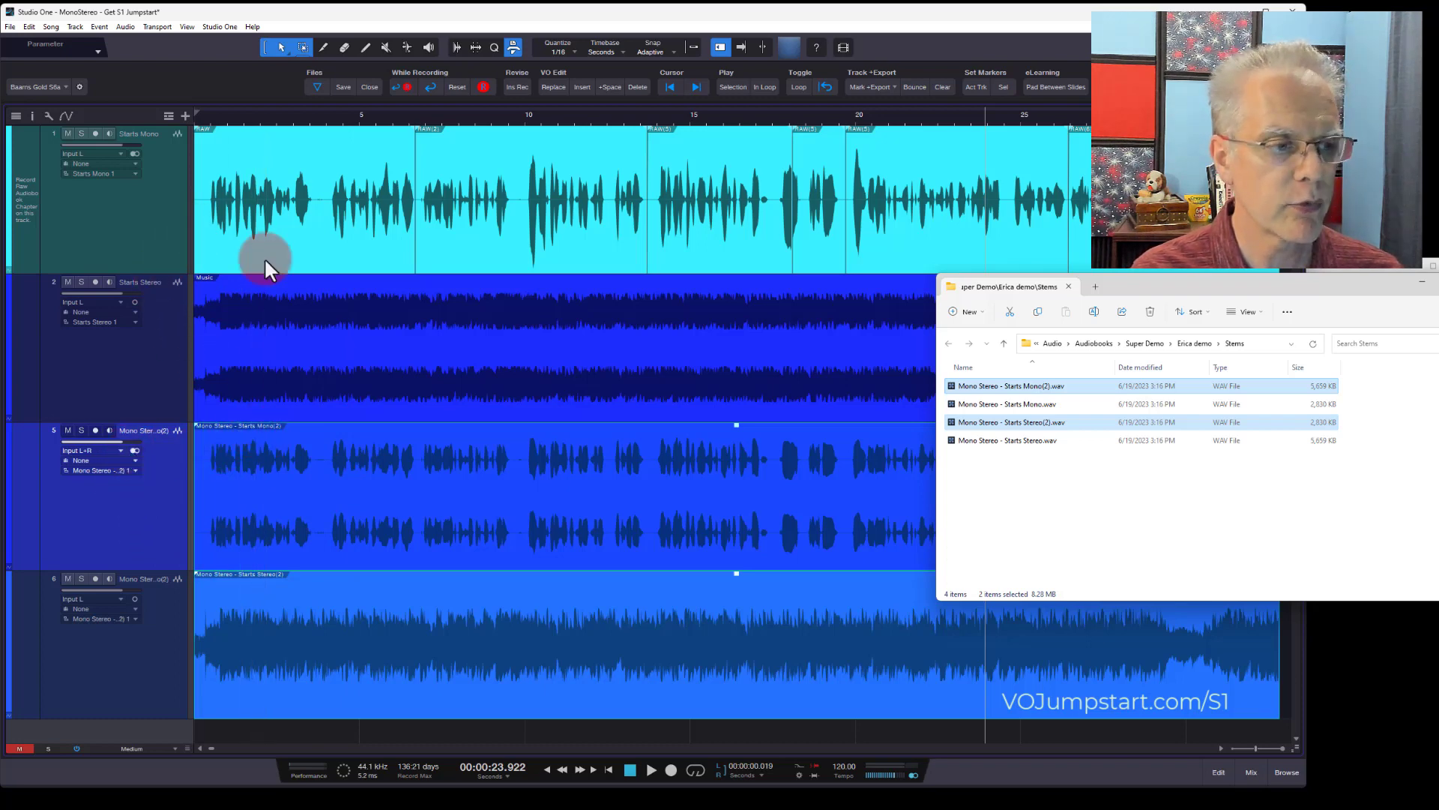
{"action": "left_click", "coordinate": [8, 461]}
{"action": "left_click", "coordinate": [149, 576]}
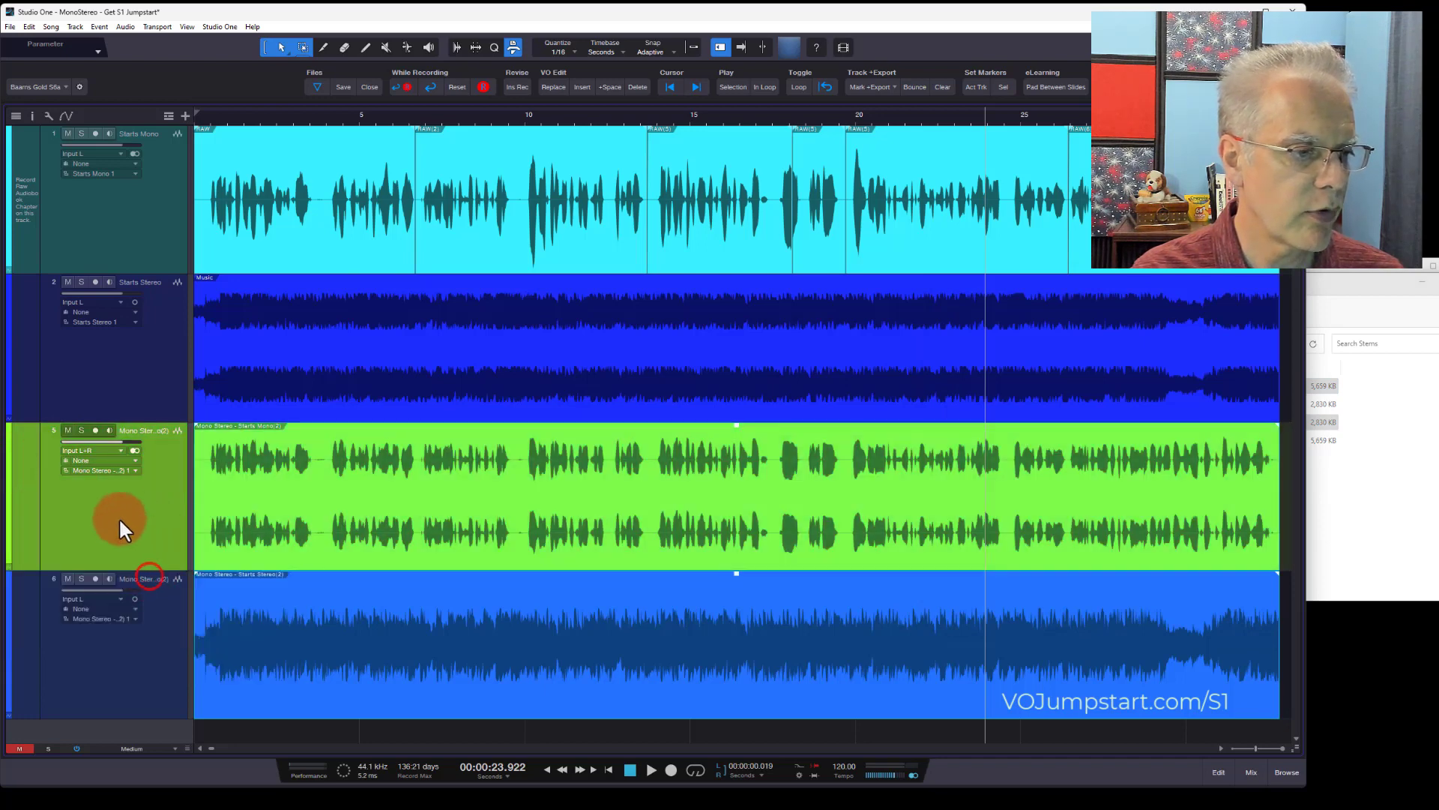
Place the green voice copy under the original voice and compare the two music tracks.
{"action": "left_click_drag", "start_coordinate": [119, 525], "coordinate": [155, 294]}
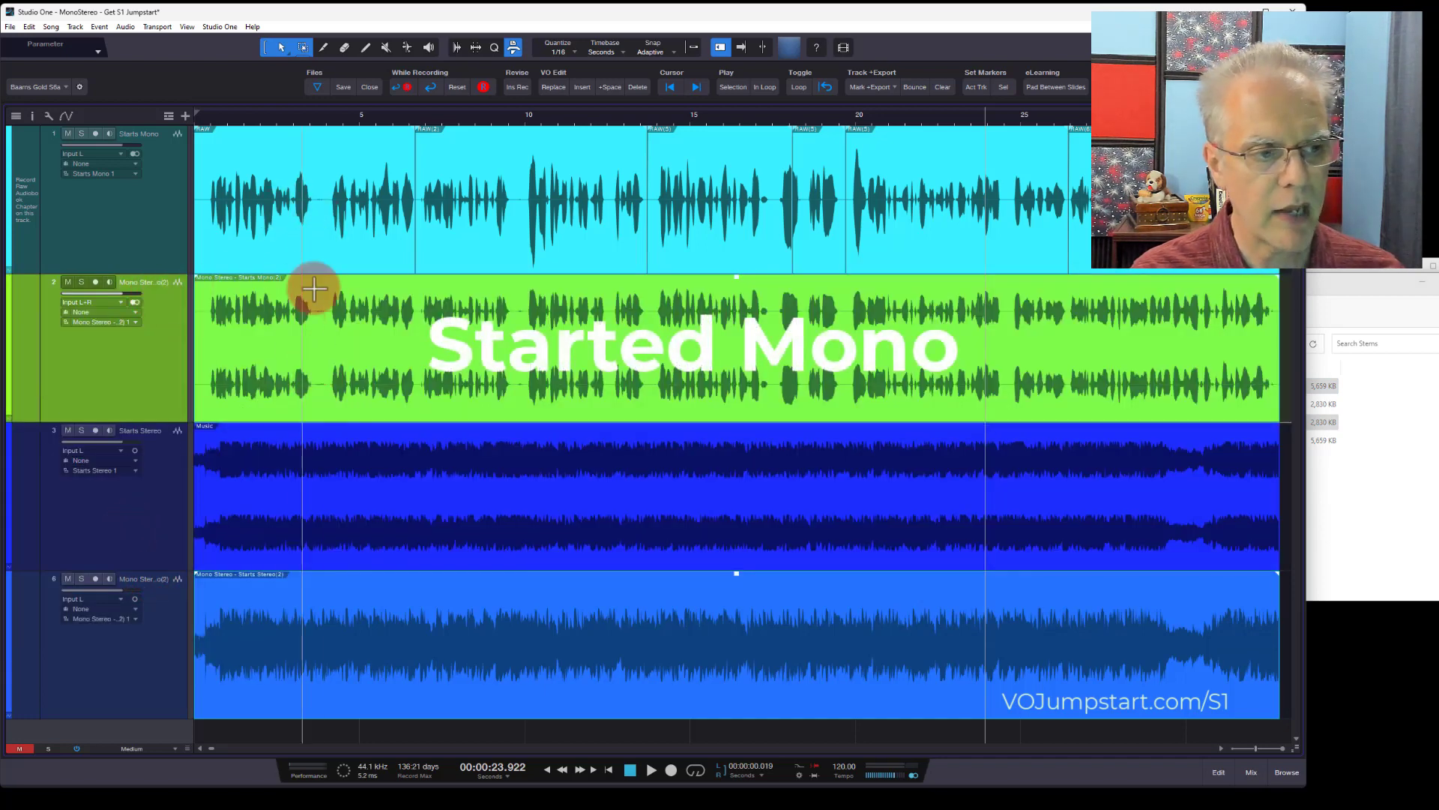
{"action": "left_click", "coordinate": [301, 521]}
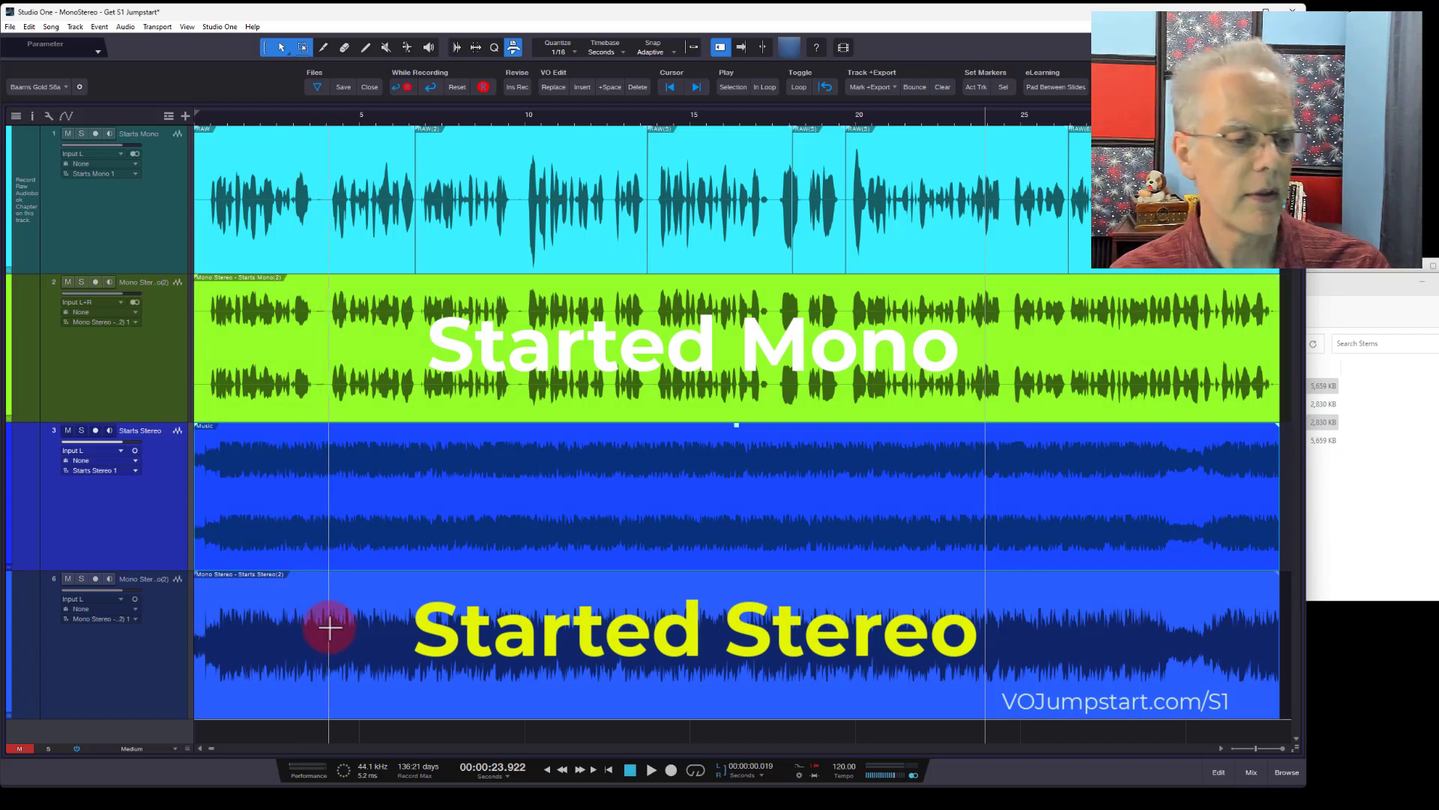
{"action": "left_click", "coordinate": [353, 657]}
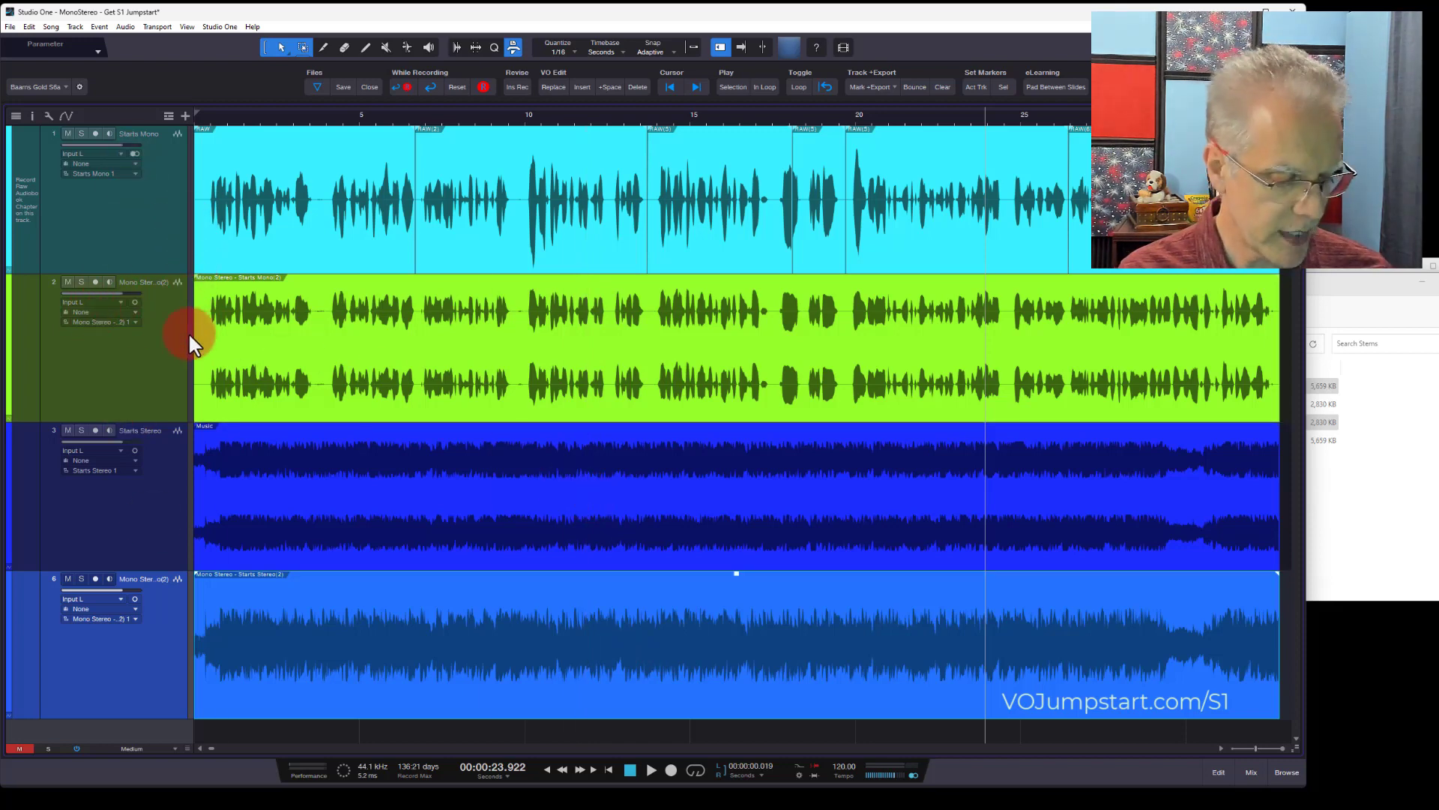
{"action": "key", "text": "ctrl+z"}
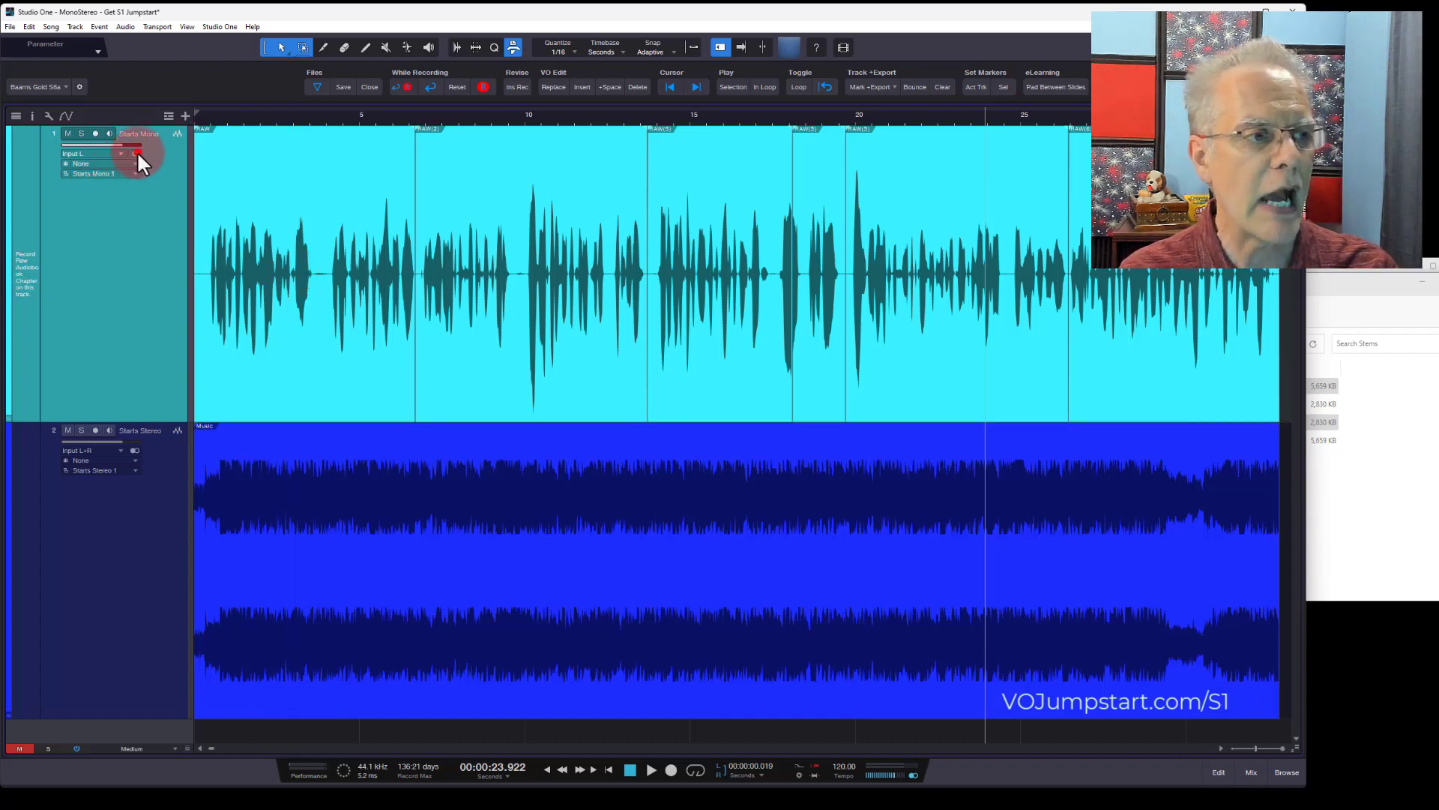
{"action": "left_click", "coordinate": [134, 450]}
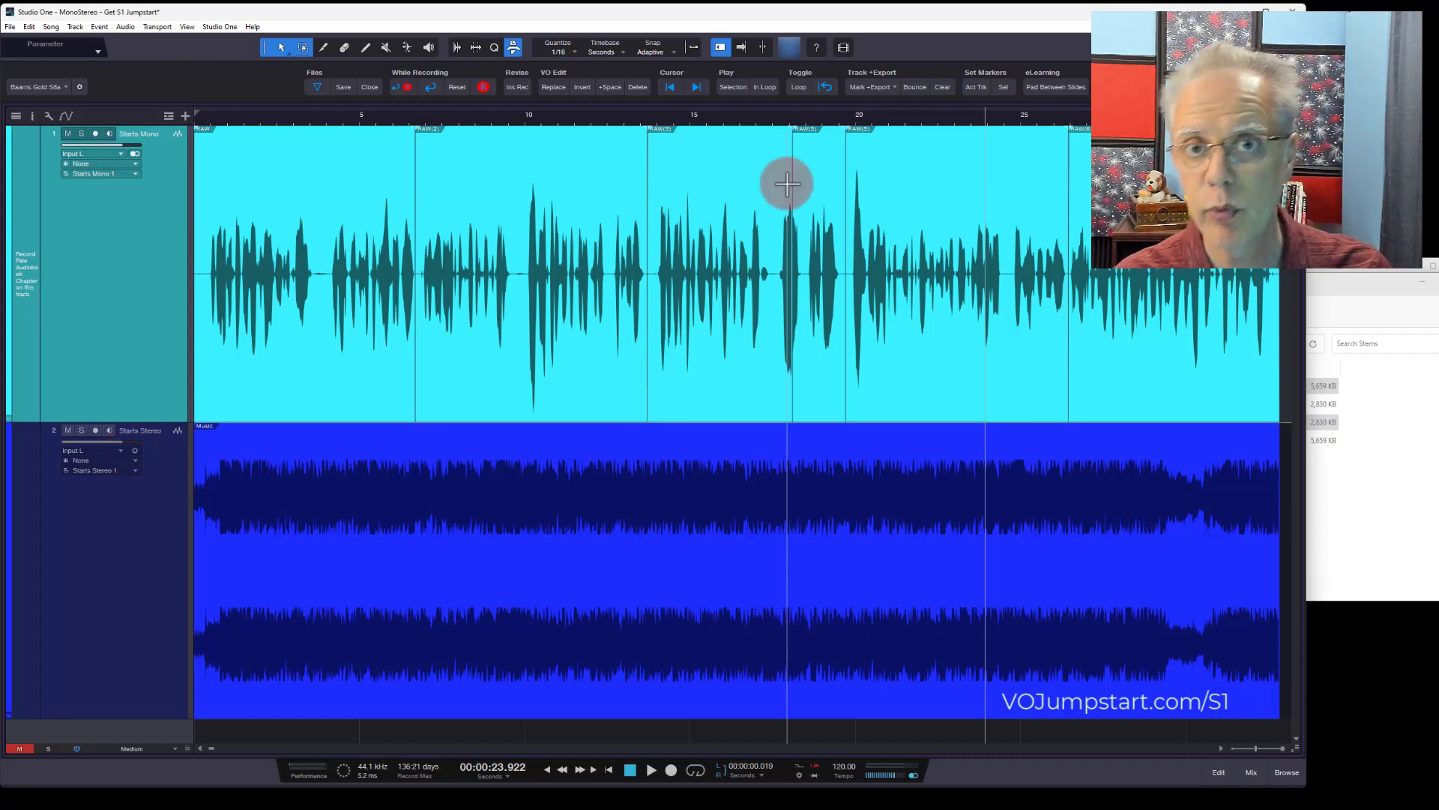
{"action": "left_click", "coordinate": [384, 330]}
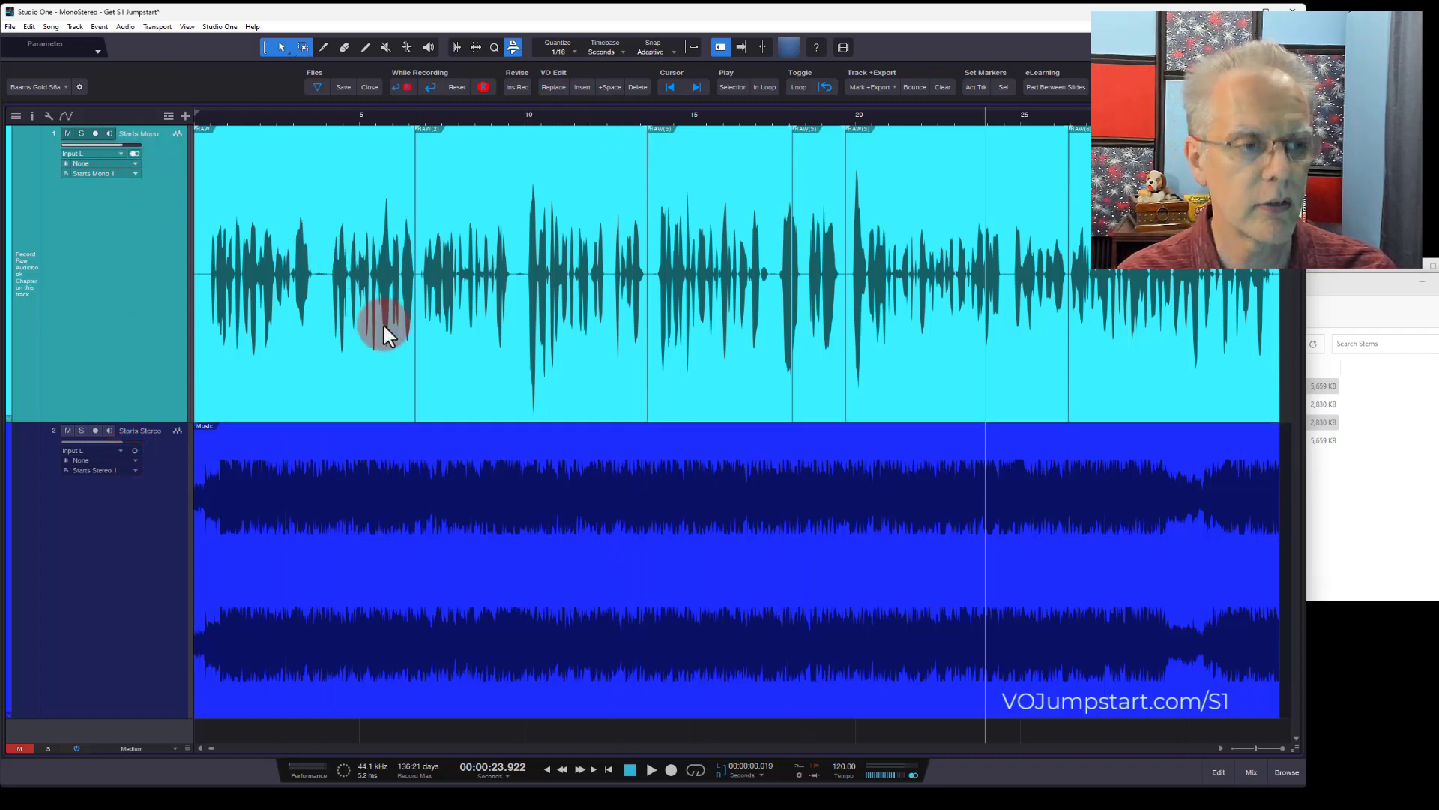
Bounce the Starts Mono voice clip into a new two-channel audio clip.
{"action": "left_click", "coordinate": [882, 29]}
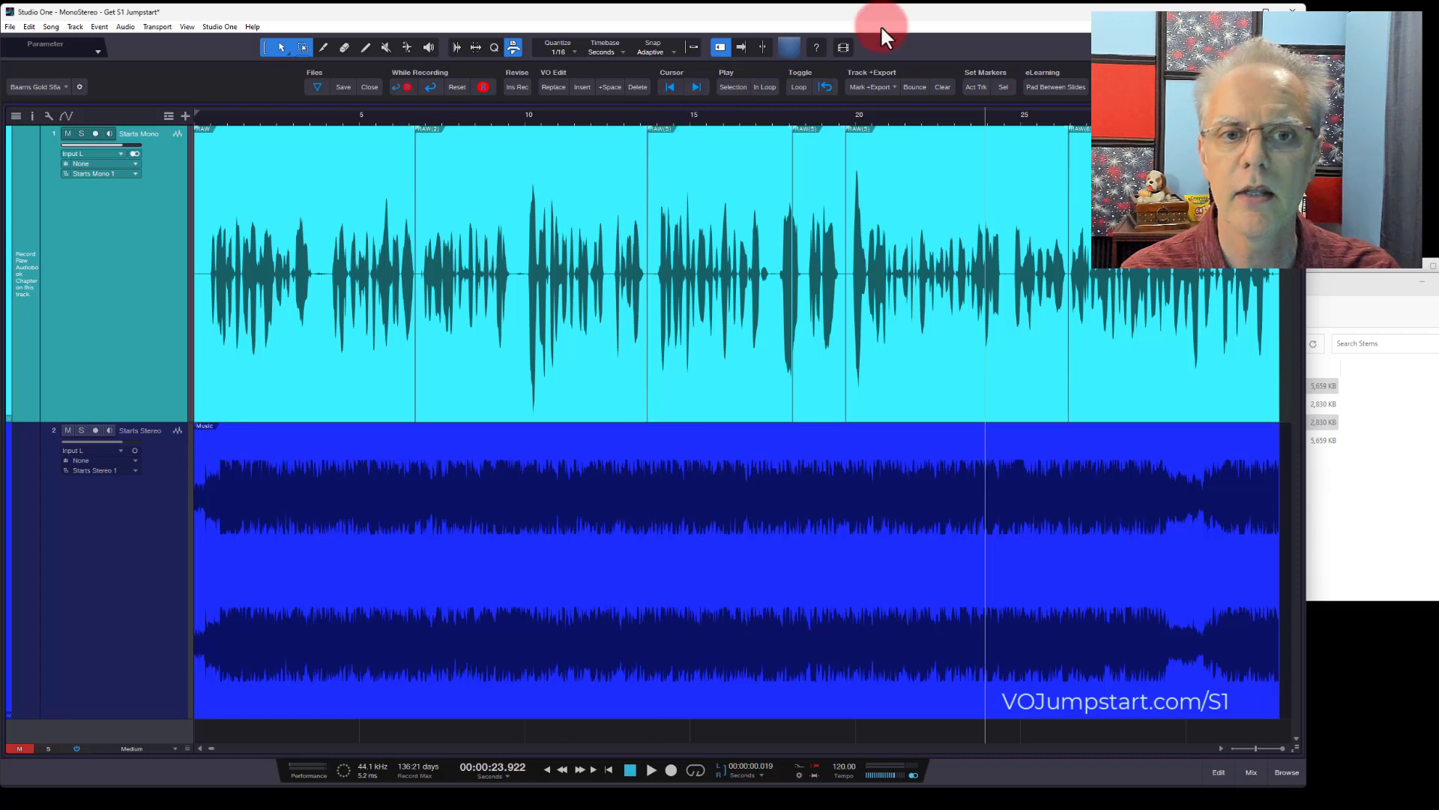
{"action": "left_click", "coordinate": [910, 87]}
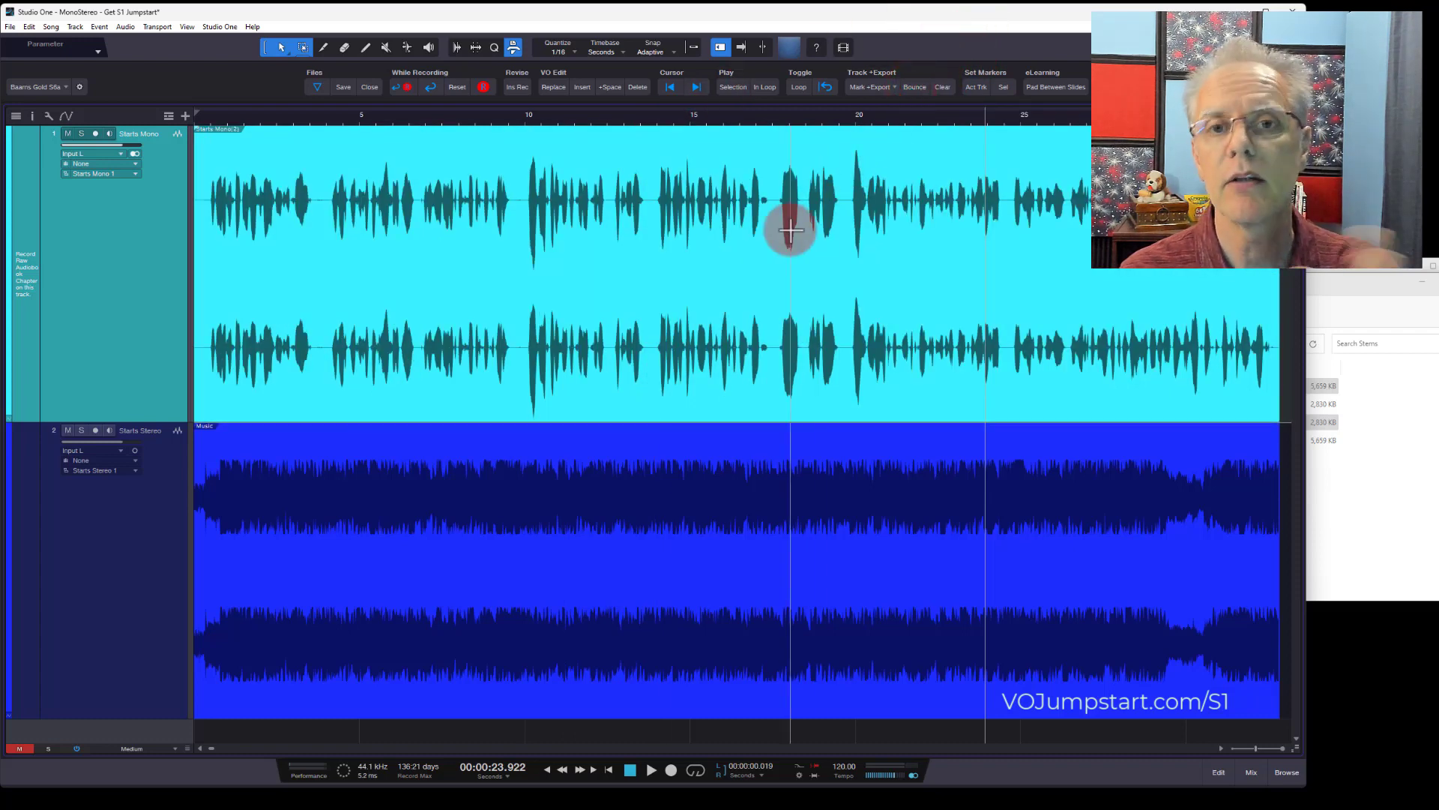
{"action": "left_click", "coordinate": [911, 84]}
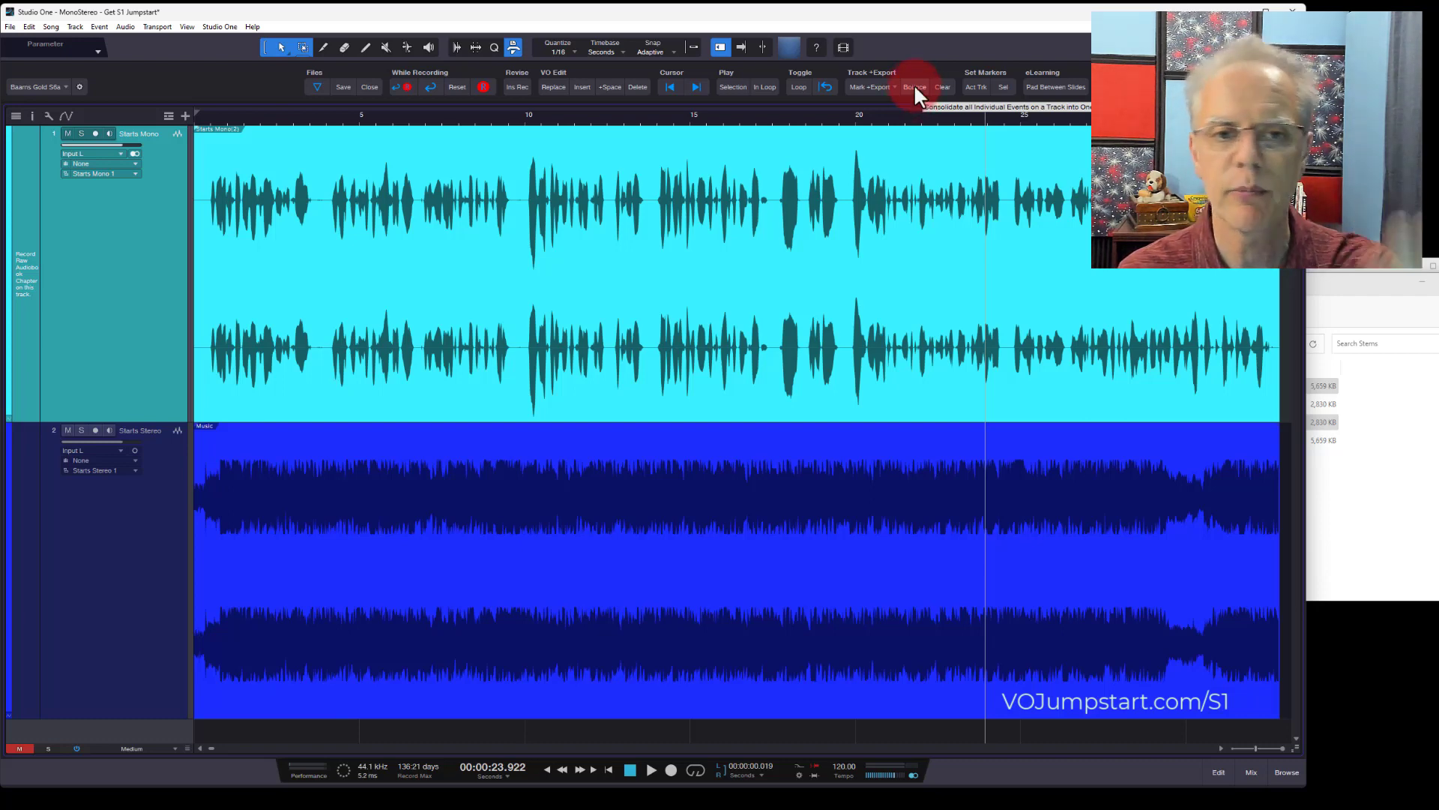
Bounce the music clip on the mono-mode Starts Stereo track into a mono clip.
{"action": "left_click", "coordinate": [617, 501]}
{"action": "left_click", "coordinate": [107, 503]}
{"action": "left_click", "coordinate": [492, 611]}
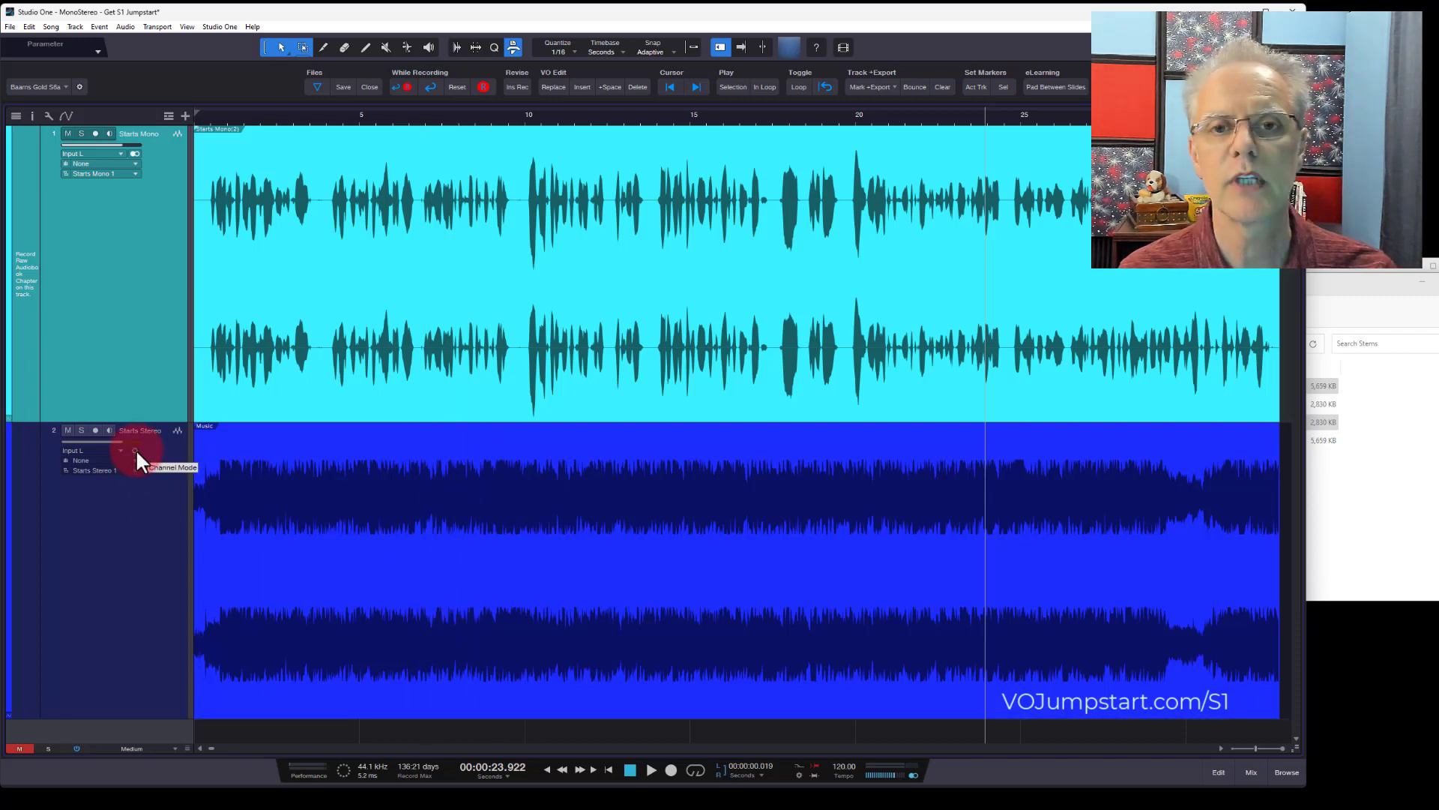
{"action": "left_click", "coordinate": [913, 86]}
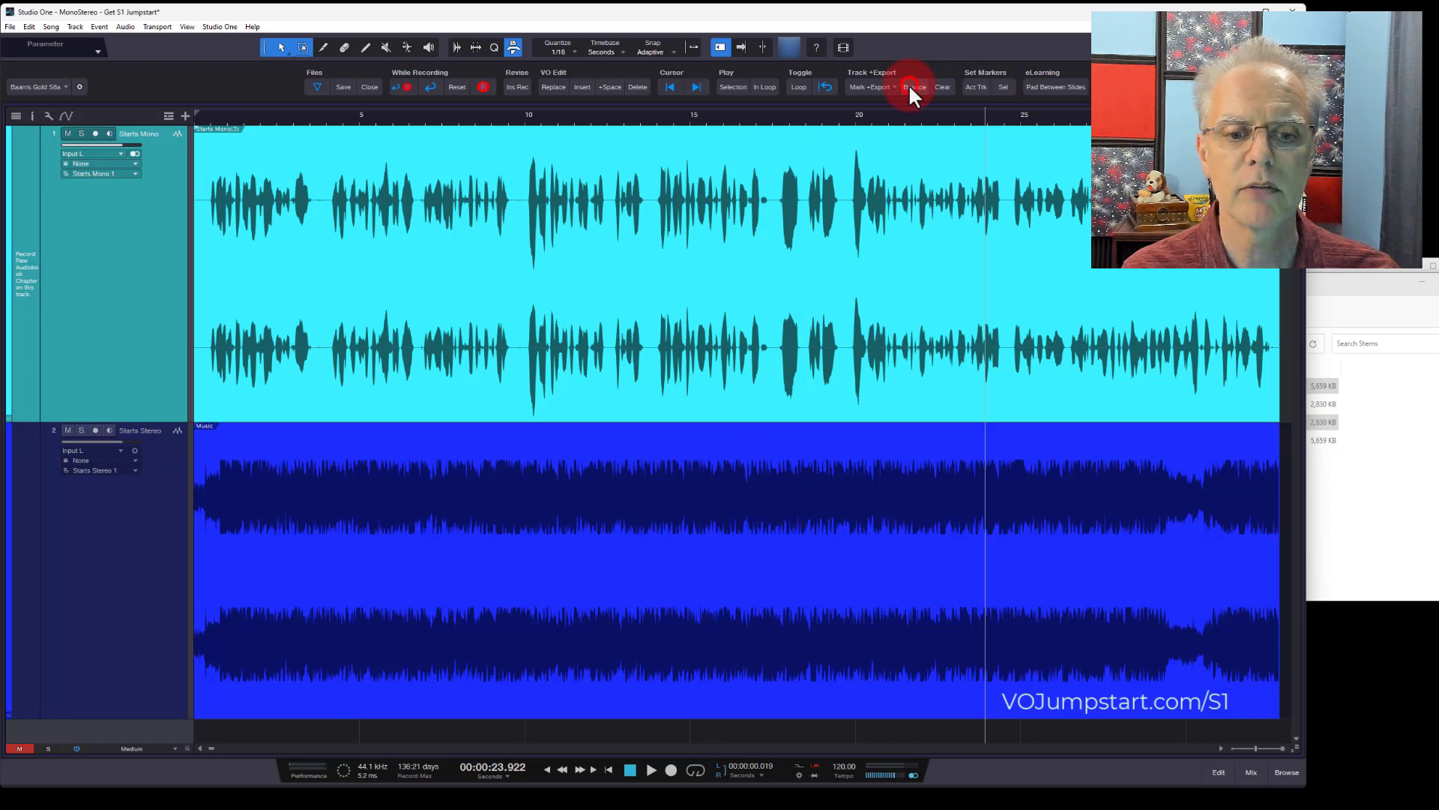
{"action": "left_click", "coordinate": [731, 584]}
{"action": "left_click", "coordinate": [908, 87]}
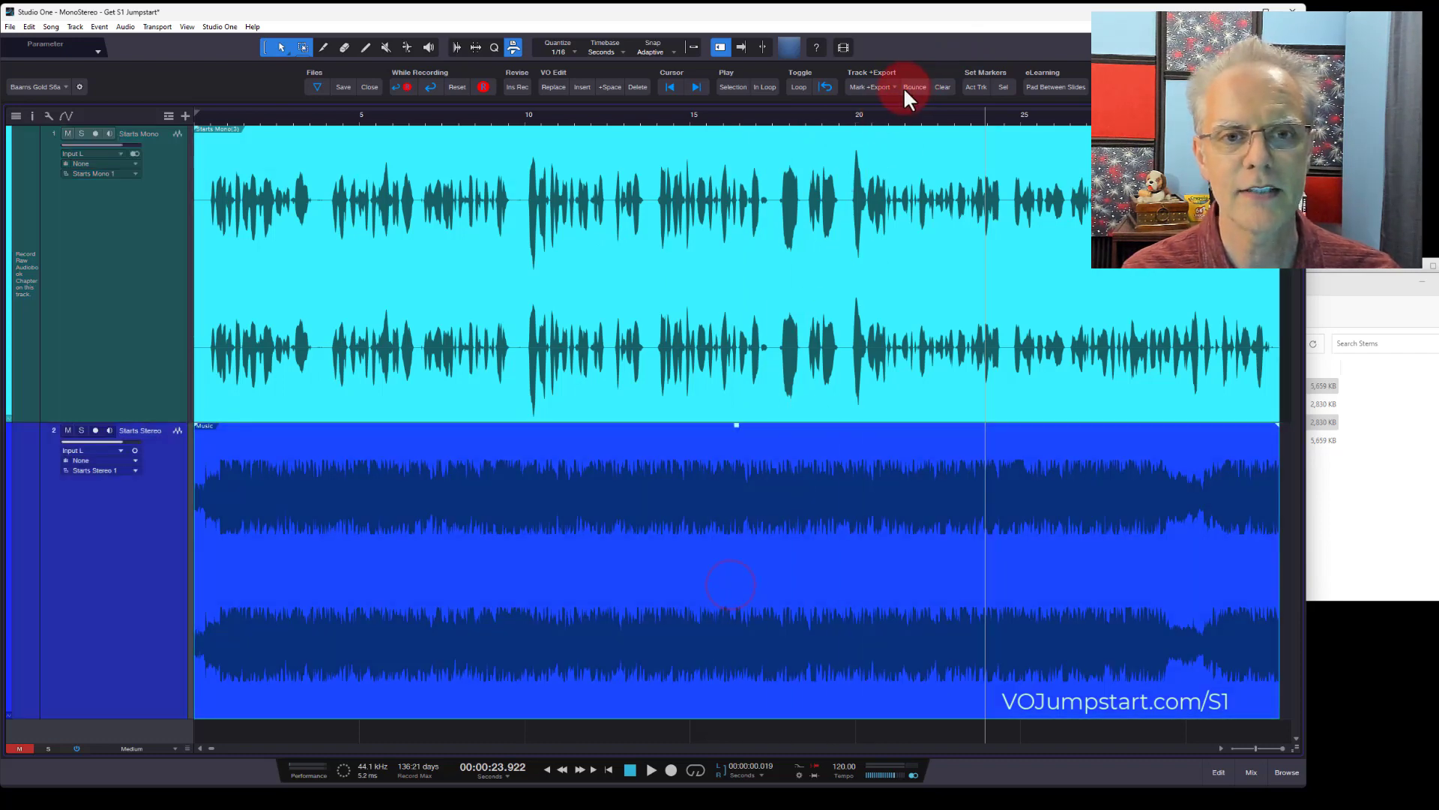
{"action": "left_click", "coordinate": [660, 593]}
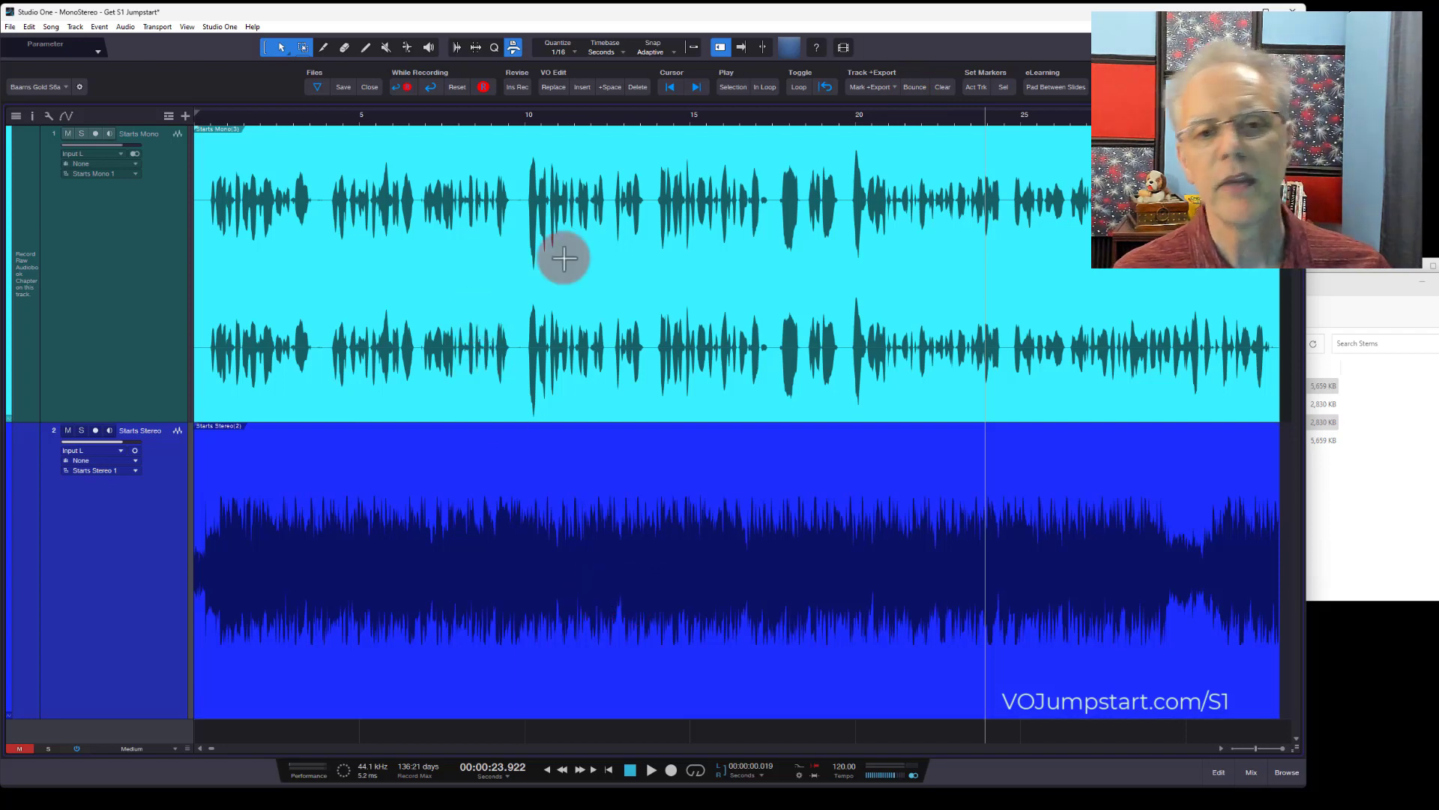
Reselect the voice clip on the first track.
{"action": "left_click", "coordinate": [865, 225]}
{"action": "left_click", "coordinate": [927, 85]}
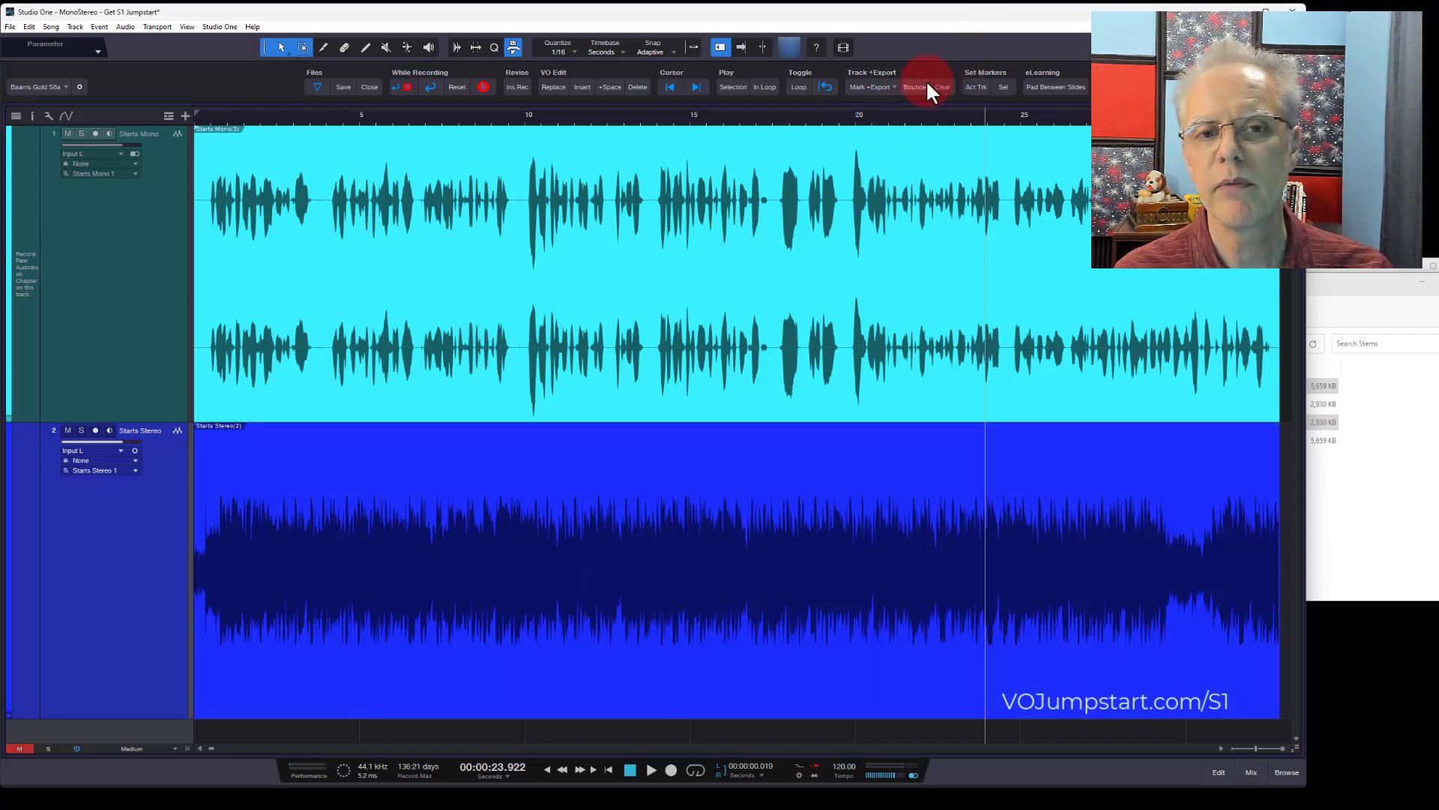
{"action": "left_click", "coordinate": [262, 253]}
Toggle the music track's channel mode so its input becomes Input L.
{"action": "left_click", "coordinate": [162, 167]}
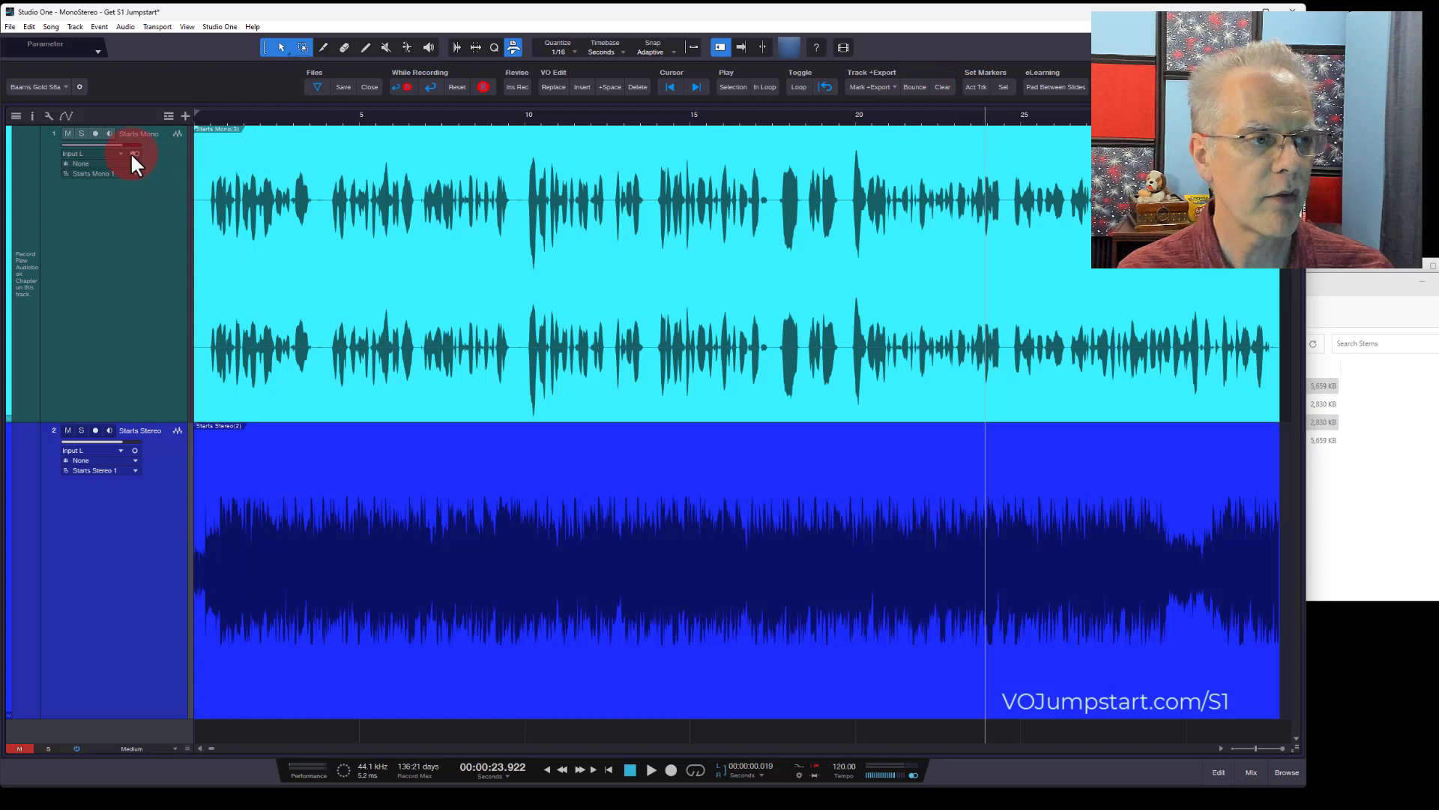
{"action": "left_click", "coordinate": [136, 452]}
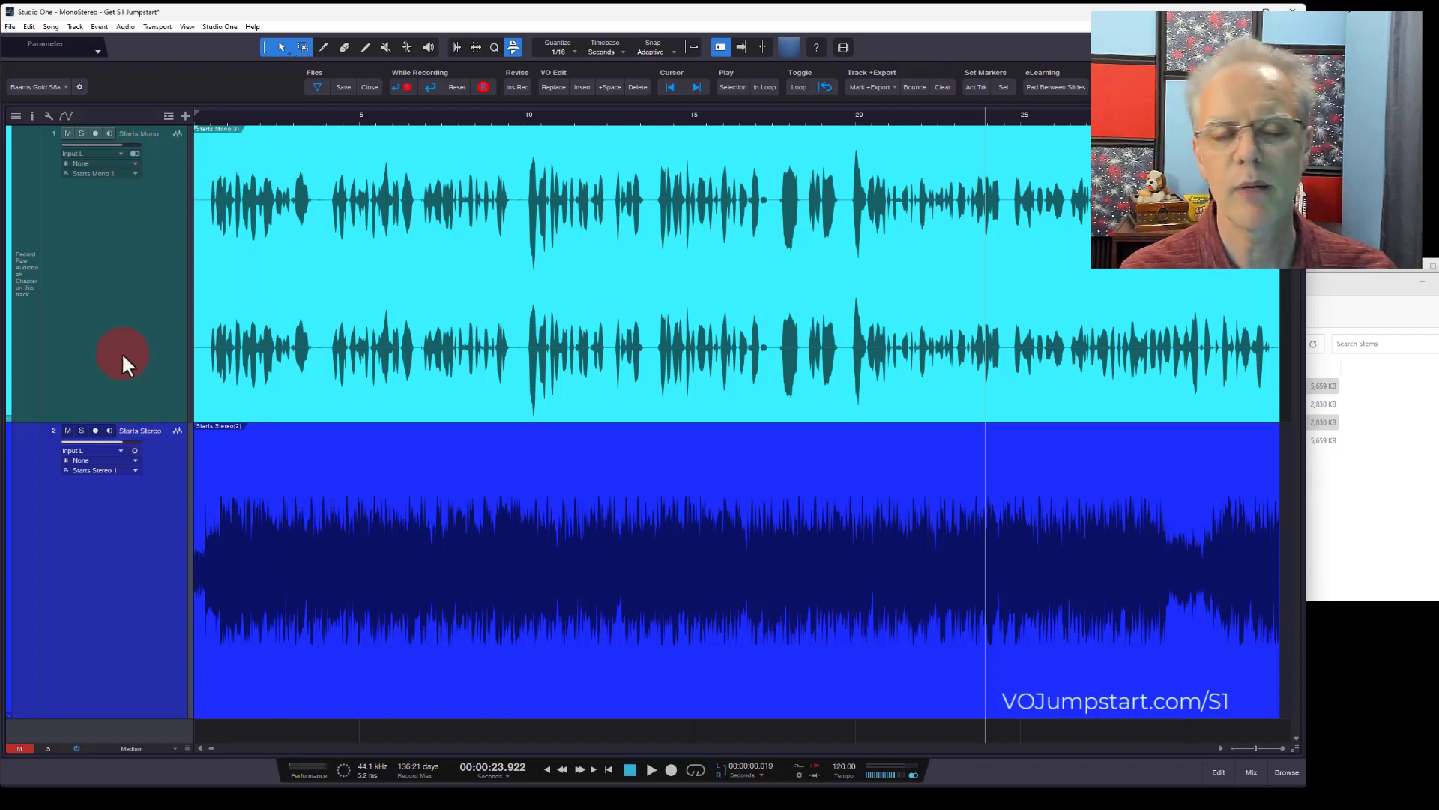
{"action": "left_click", "coordinate": [263, 212]}
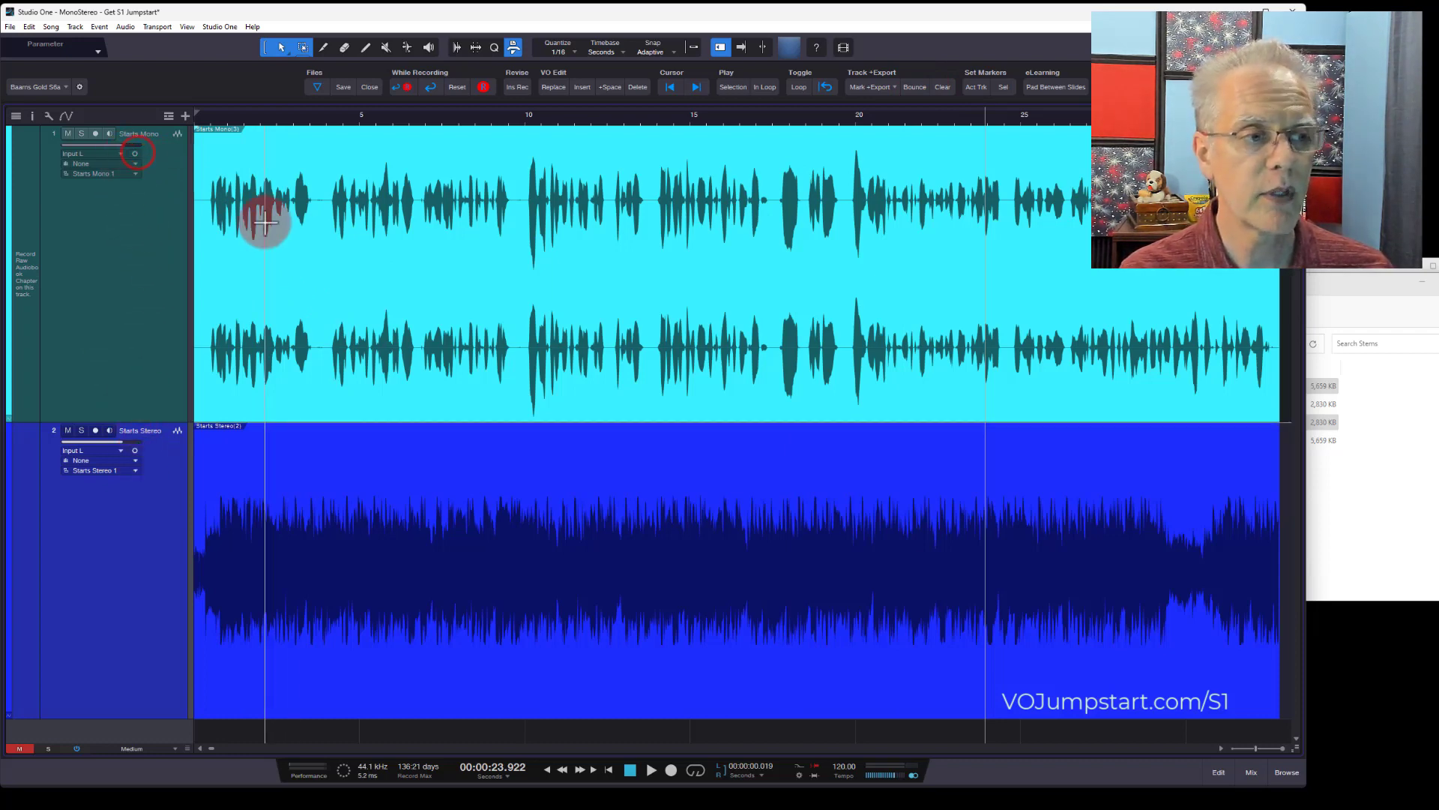
{"action": "left_click", "coordinate": [666, 238]}
{"action": "left_click", "coordinate": [124, 242]}
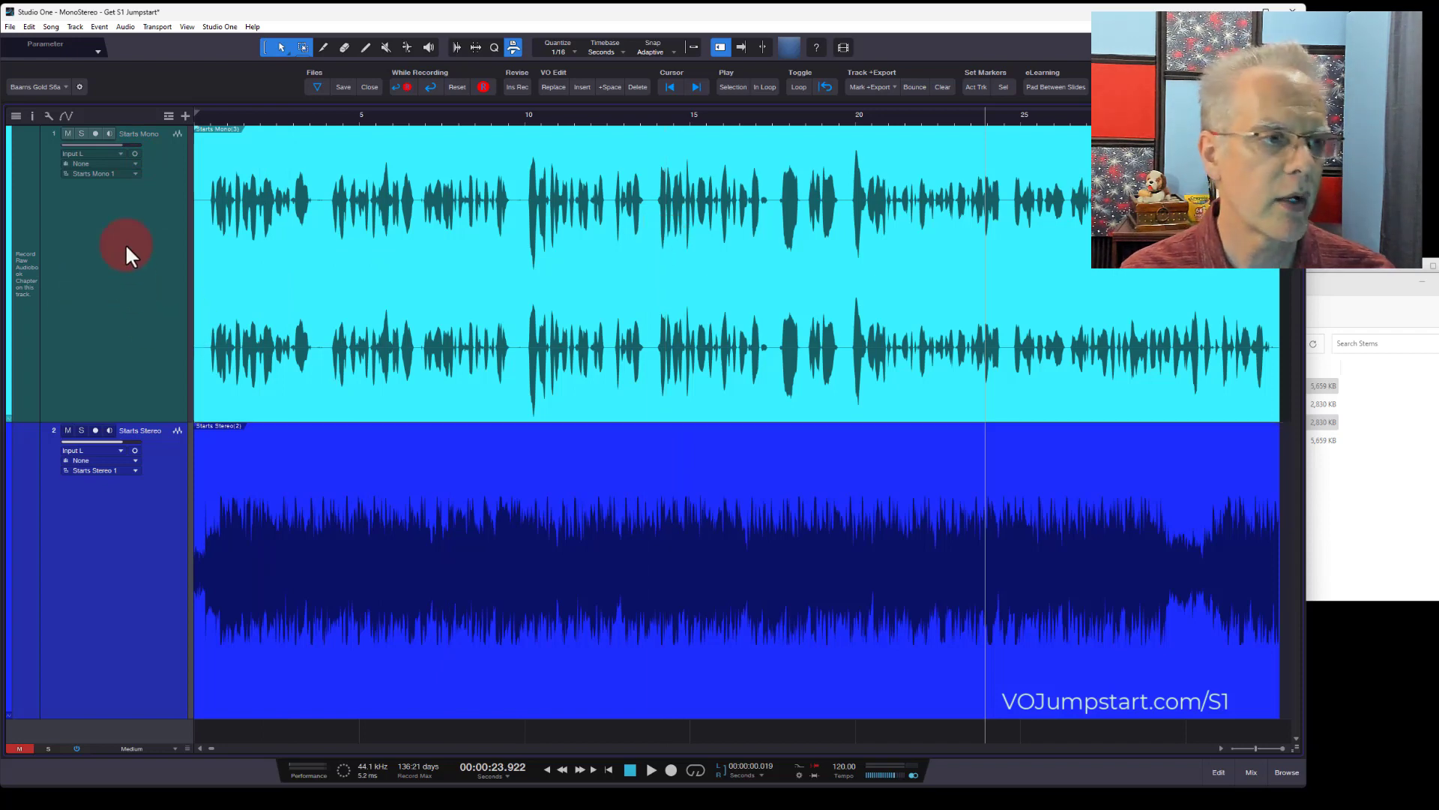
{"action": "left_click", "coordinate": [134, 450]}
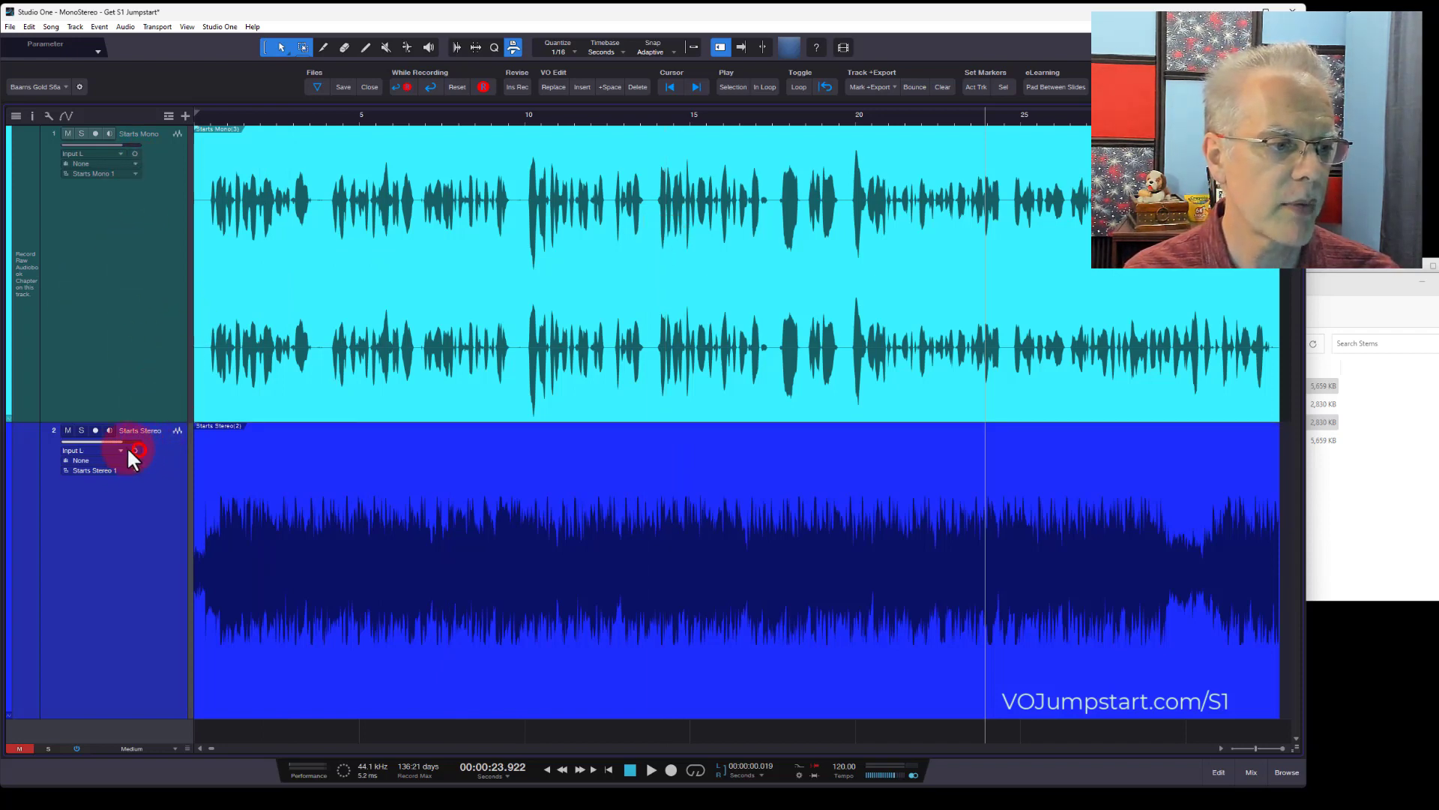
{"action": "left_click", "coordinate": [155, 288]}
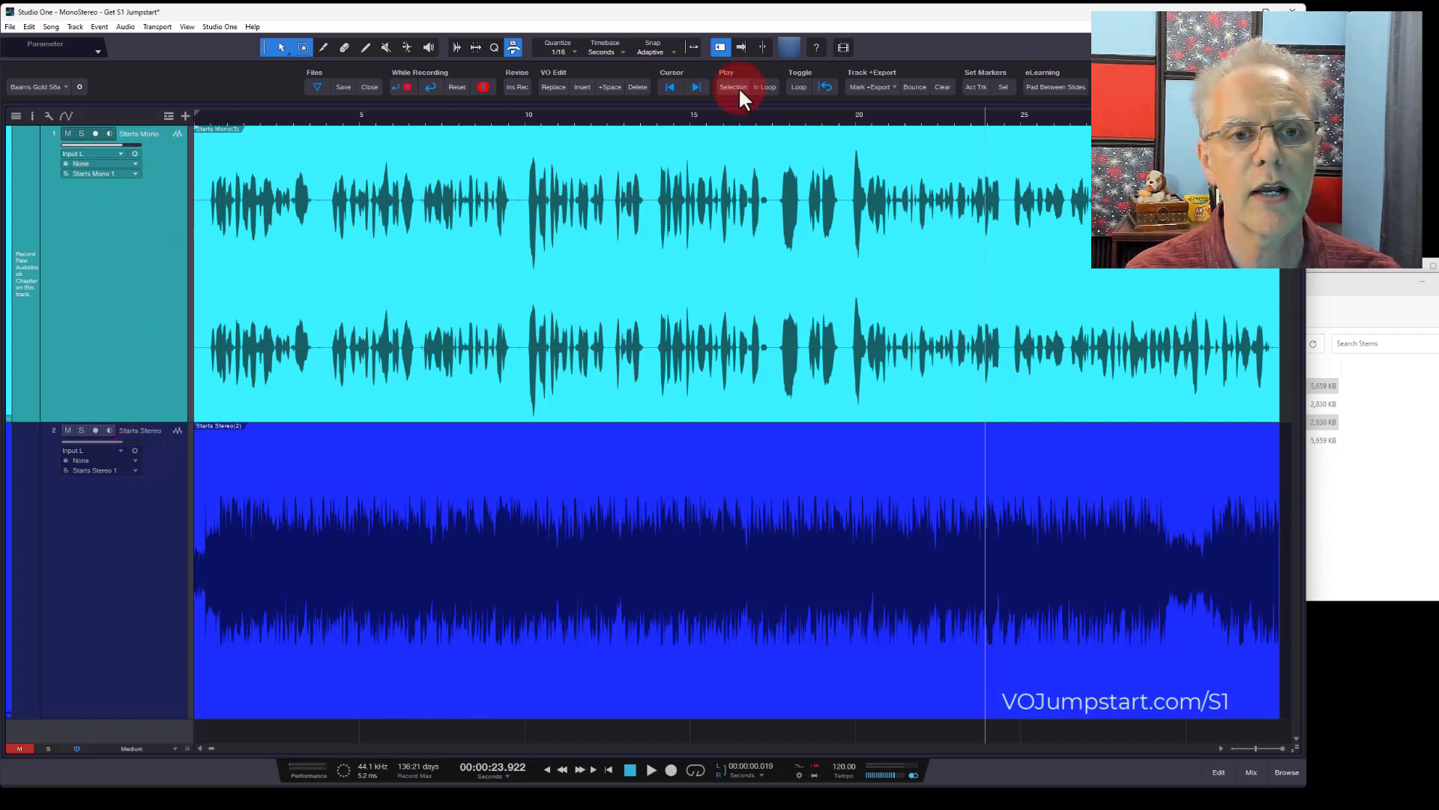
Export only the Starts Mono stem, leaving out Starts Stereo, with mono tracks preserved.
{"action": "left_click", "coordinate": [862, 82]}
{"action": "left_click", "coordinate": [874, 102]}
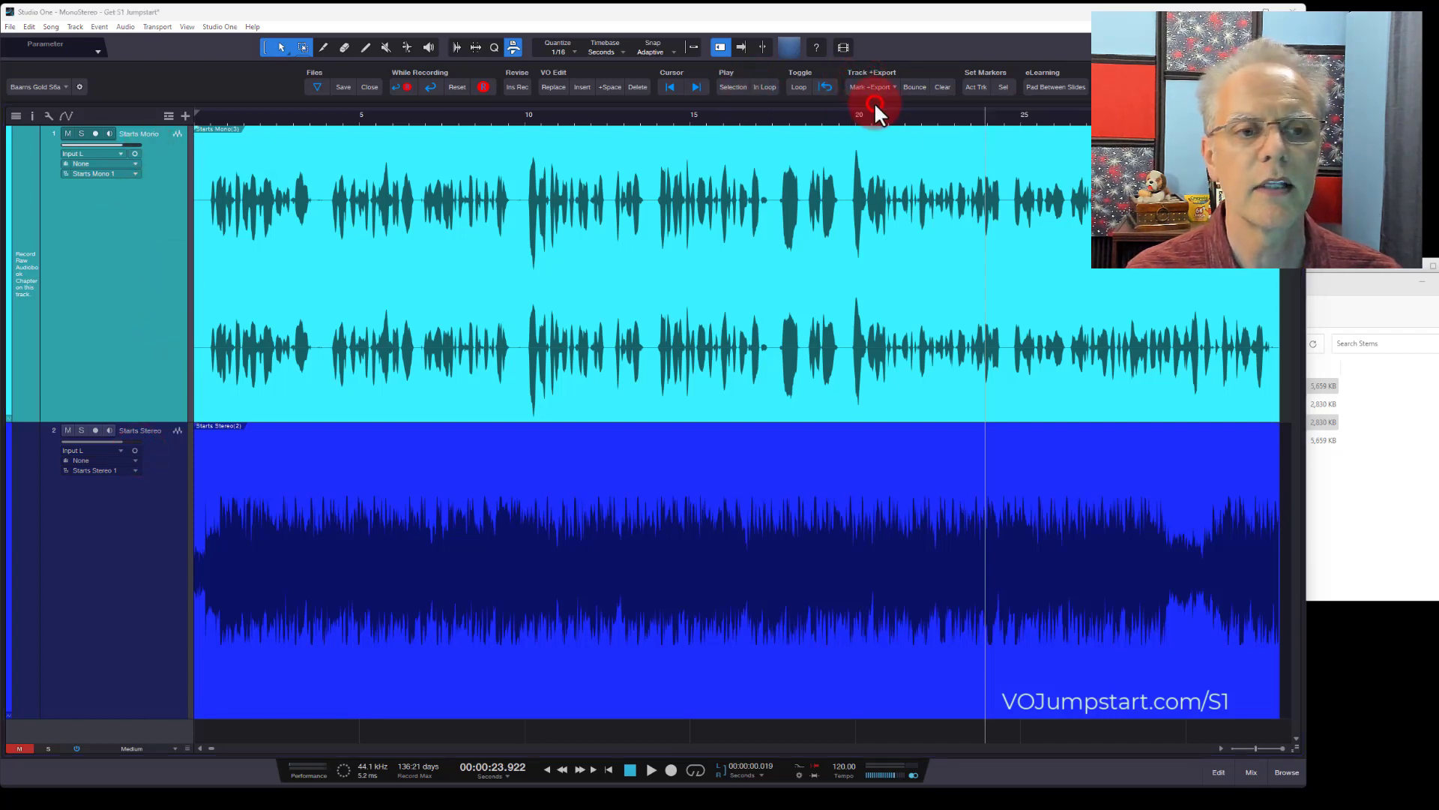
{"action": "left_click", "coordinate": [361, 197]}
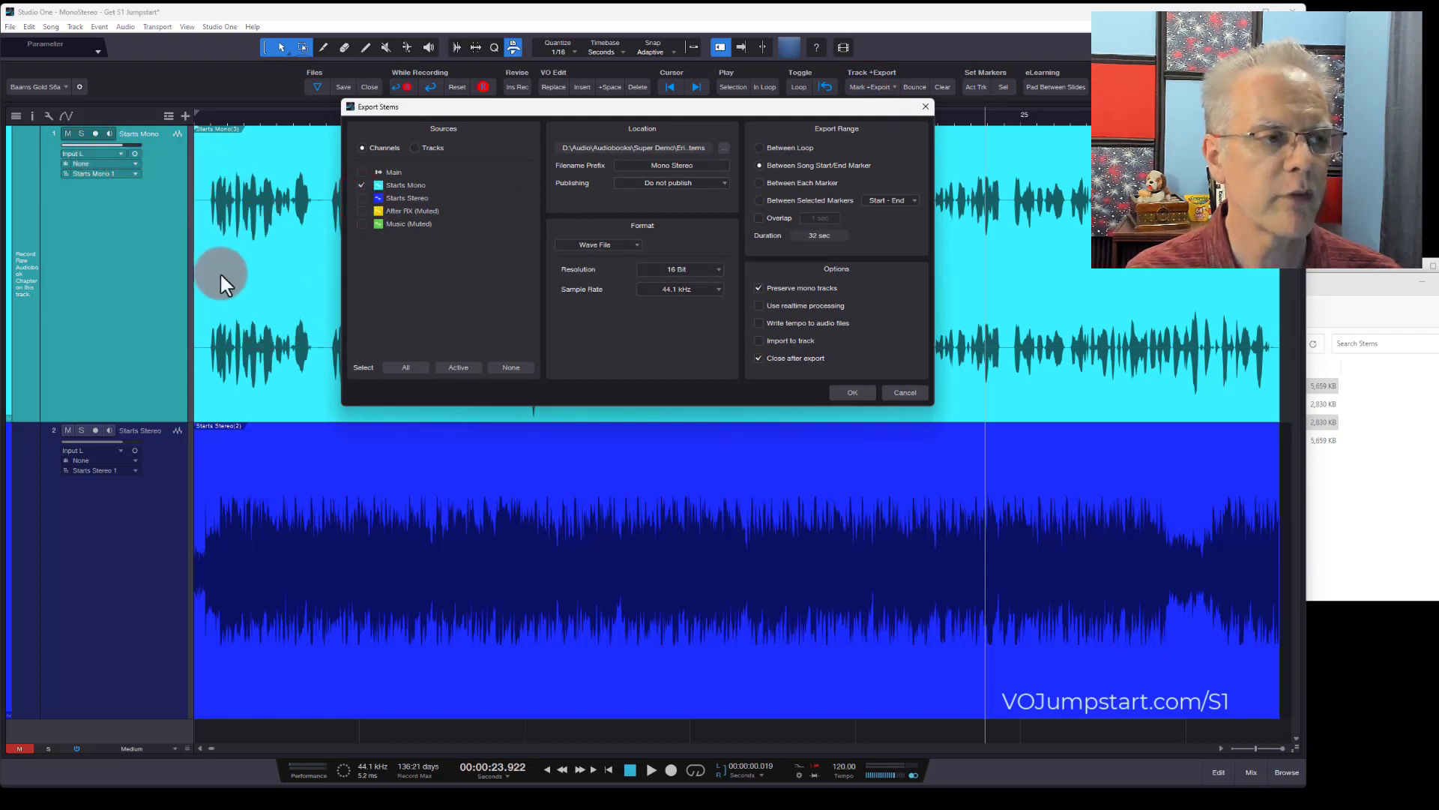
{"action": "left_click", "coordinate": [852, 393]}
Import 'Mono Stereo - Starts Mono(3).wav', move it to track 2 and colour it green.
{"action": "left_click", "coordinate": [1334, 370]}
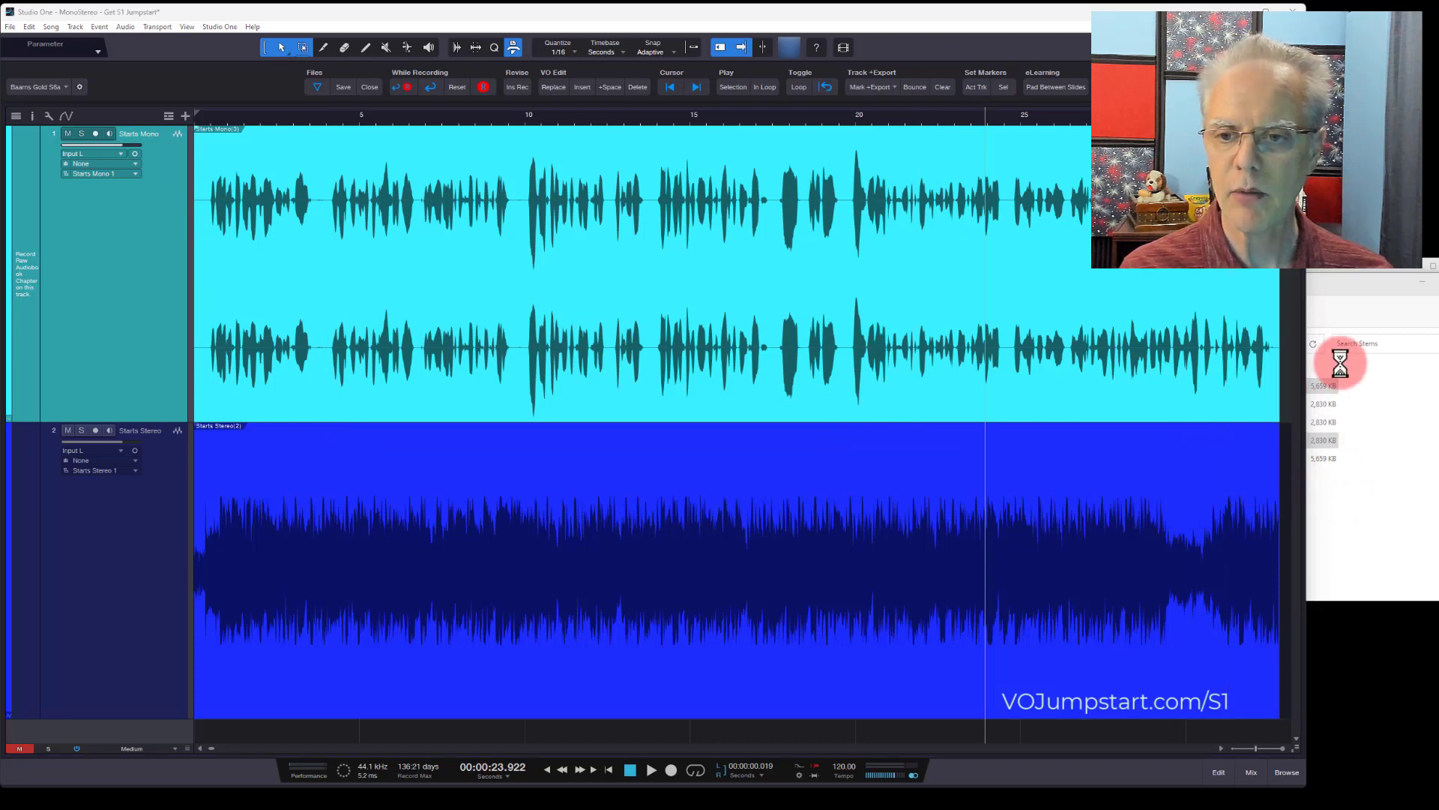
{"action": "left_click_drag", "start_coordinate": [1148, 403], "coordinate": [213, 734]}
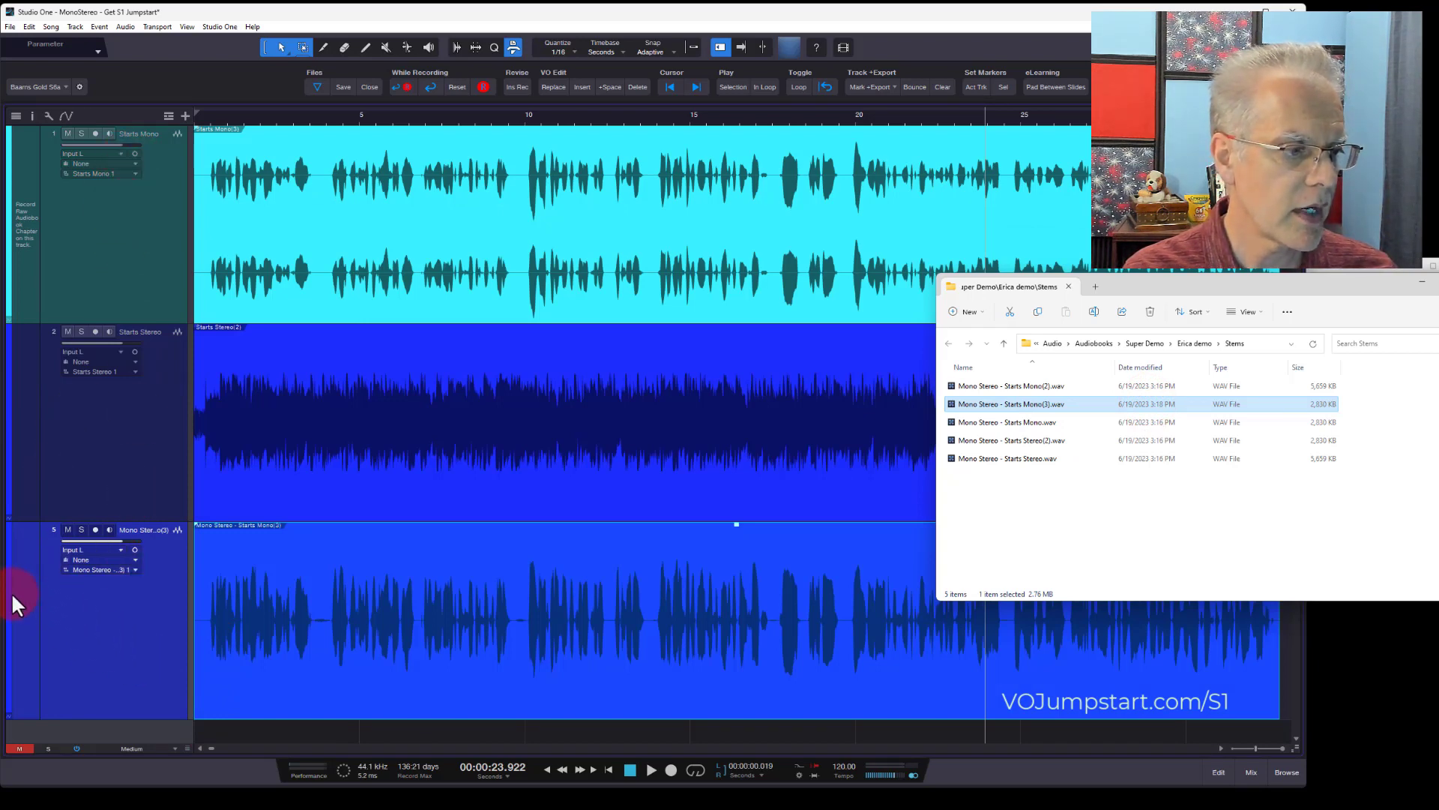
{"action": "left_click_drag", "start_coordinate": [126, 602], "coordinate": [145, 367]}
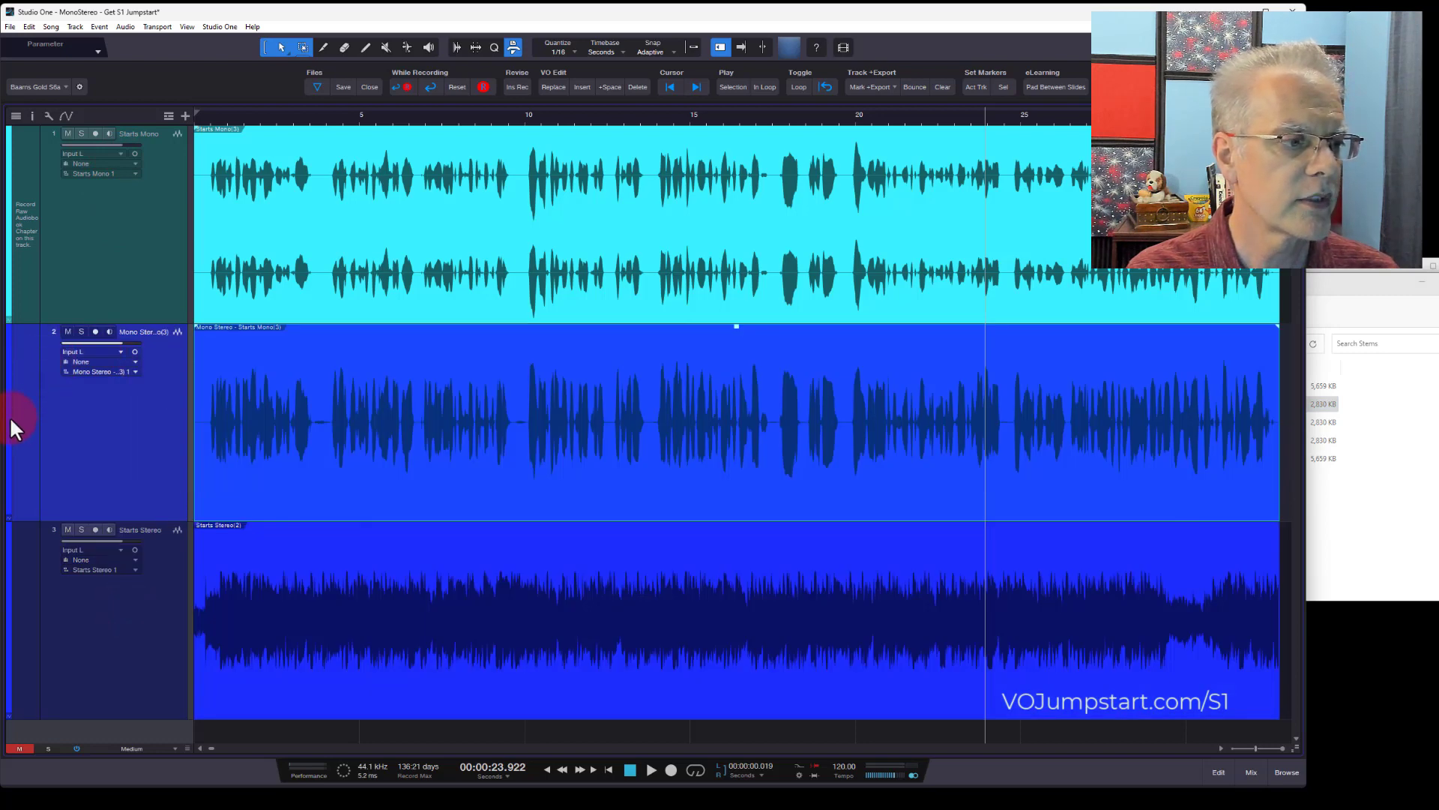
{"action": "left_click", "coordinate": [9, 416]}
{"action": "left_click", "coordinate": [91, 525]}
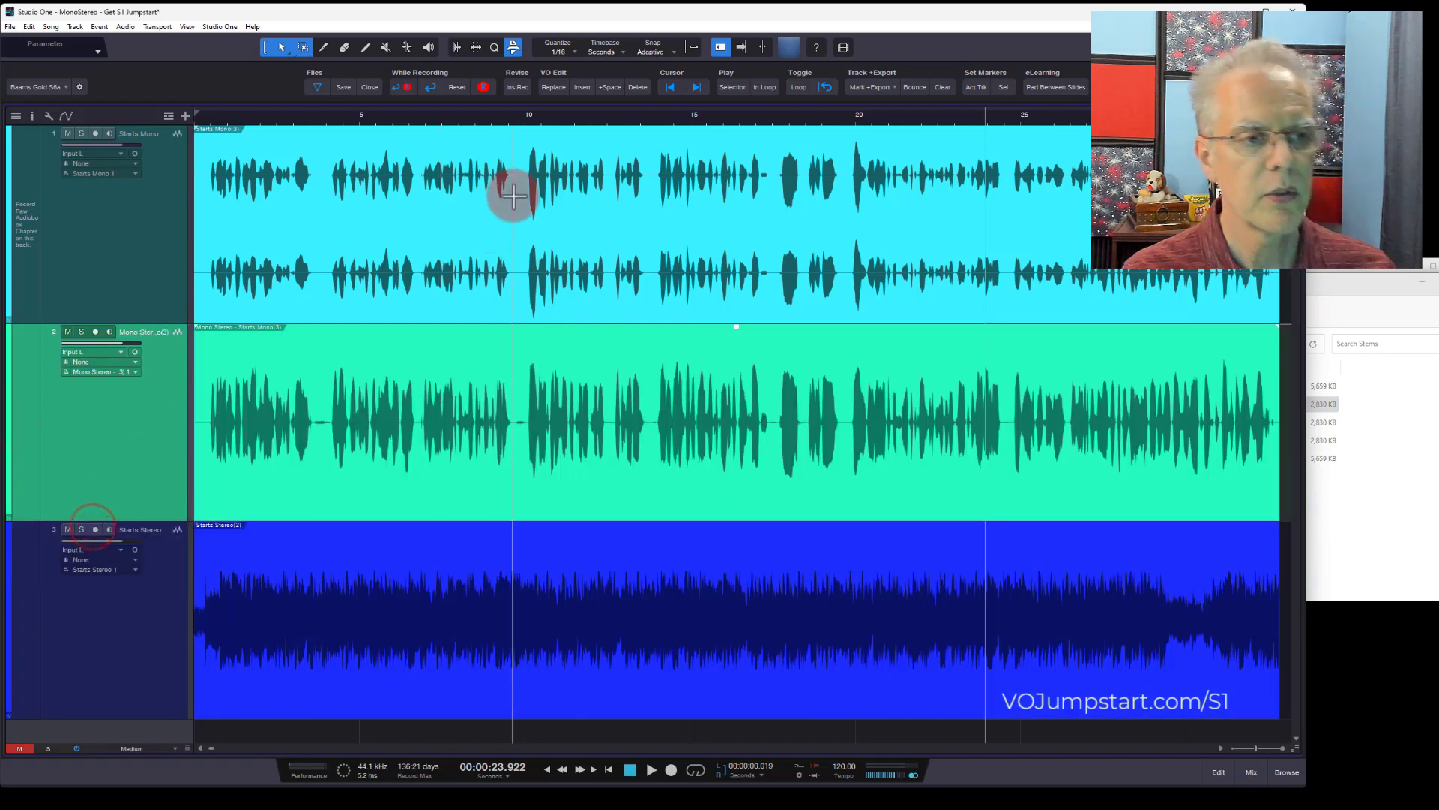